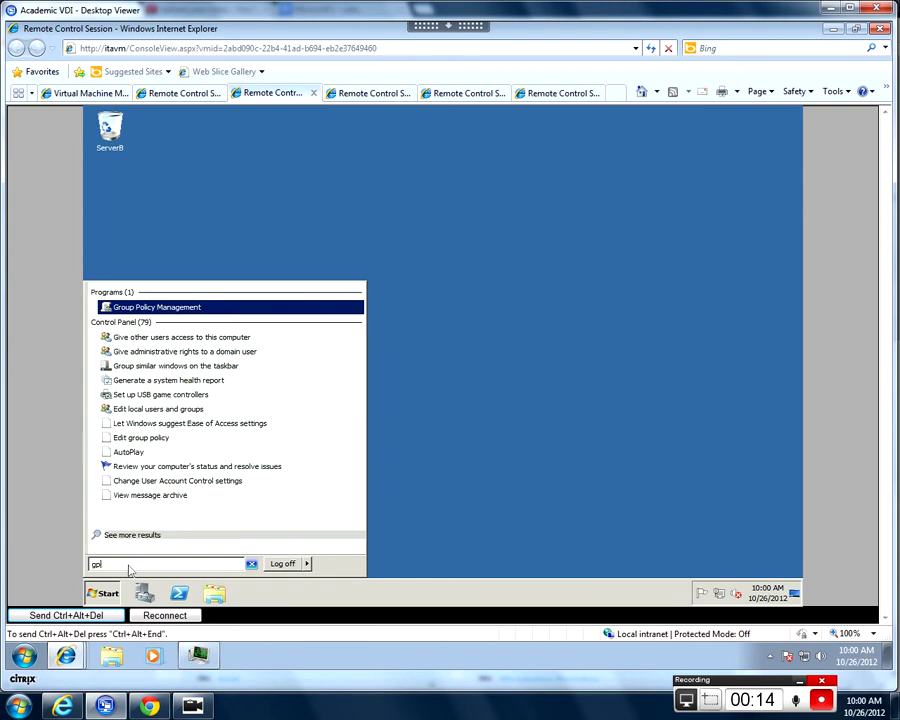
Step: Open the Local Group Policy Editor with gpedit.msc, maximize its window and widen the policy tree
text(t.msc)
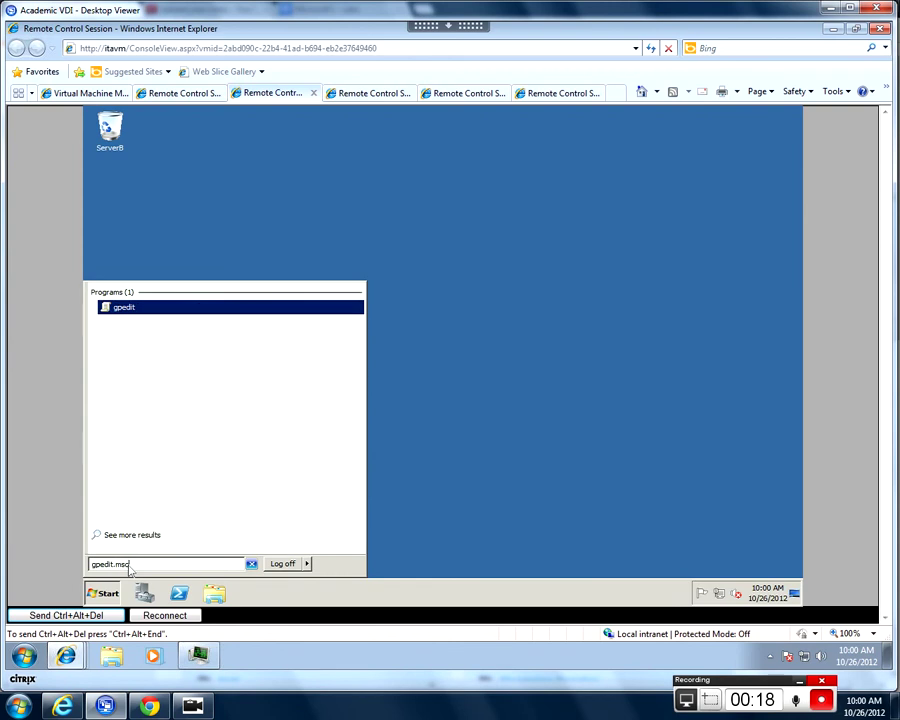
key(Return)
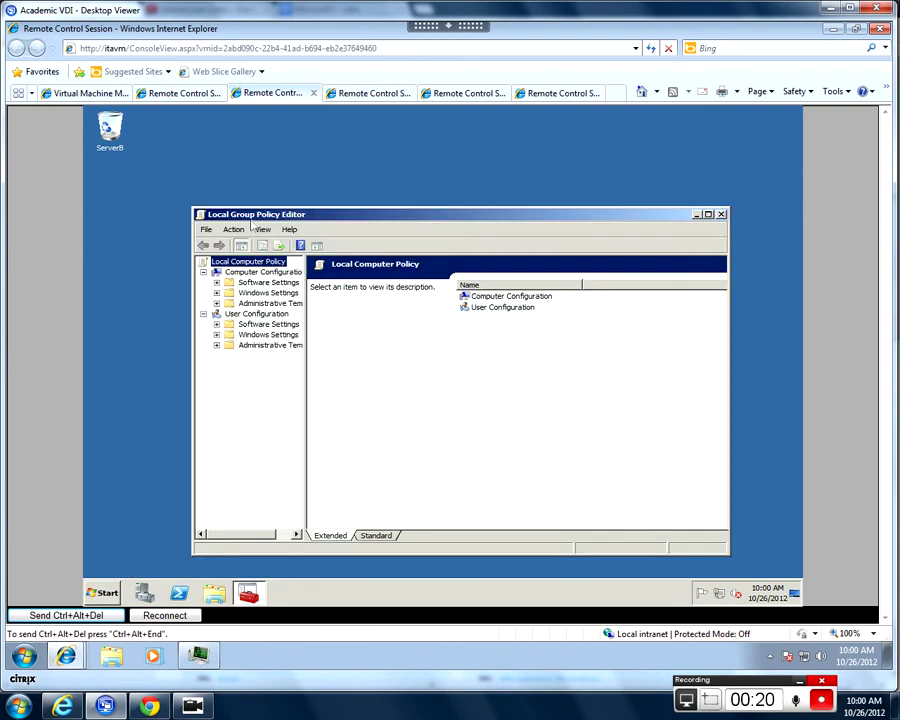
click(708, 214)
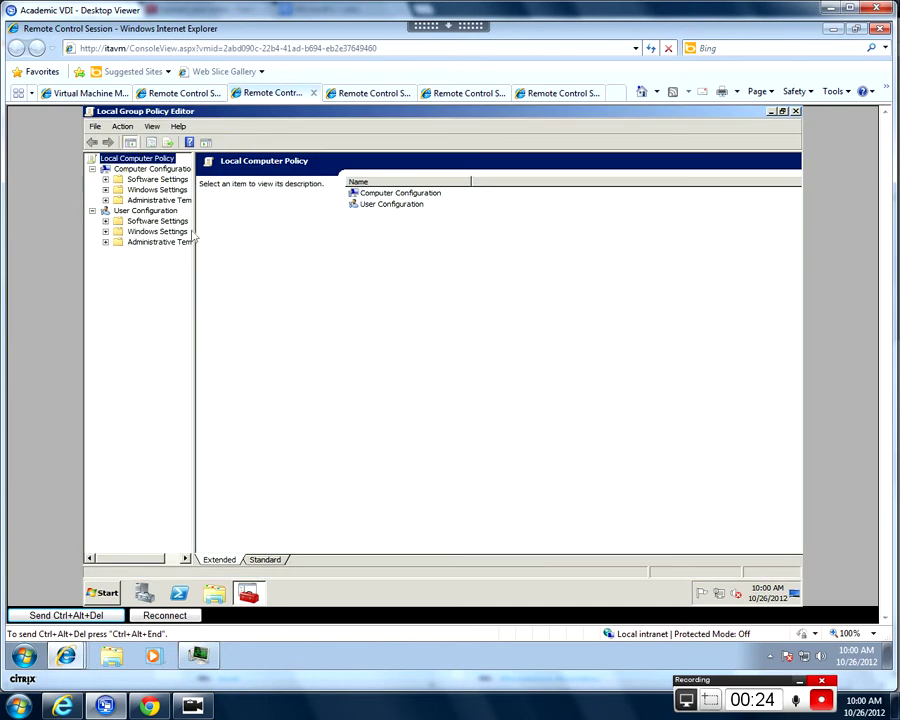
drag(196, 236, 243, 237)
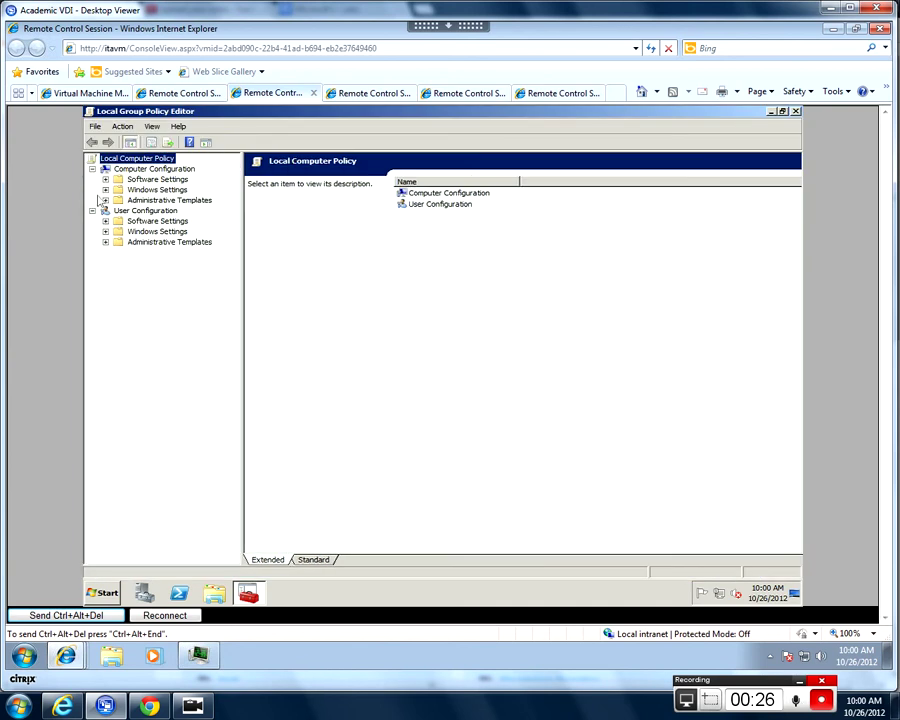
Step: Open IP Security Policies on Local Computer within the Security Settings of Computer Configuration's Windows Settings
click(105, 190)
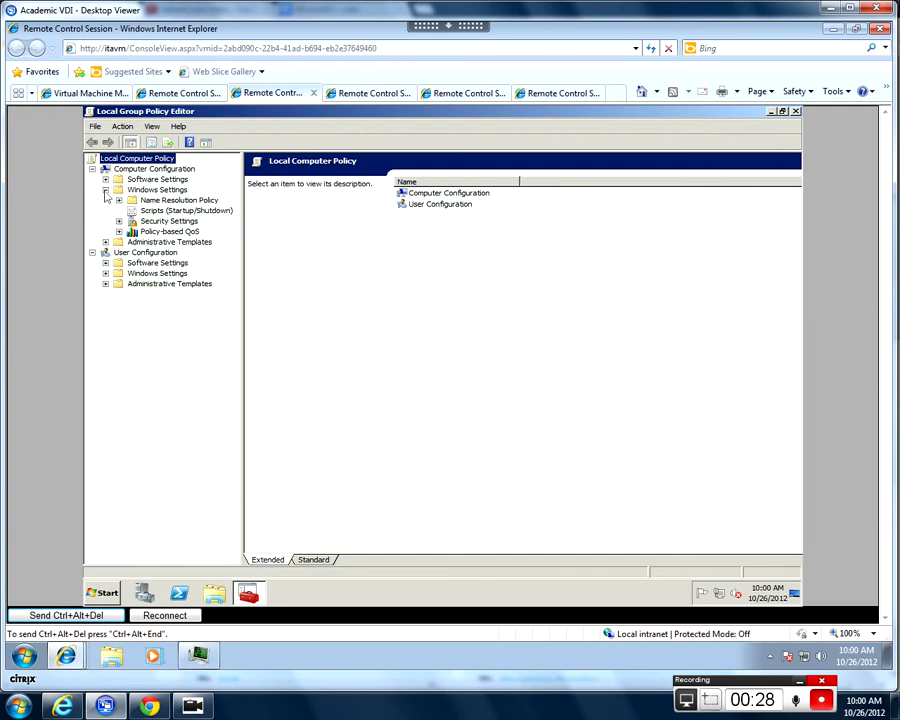
click(119, 221)
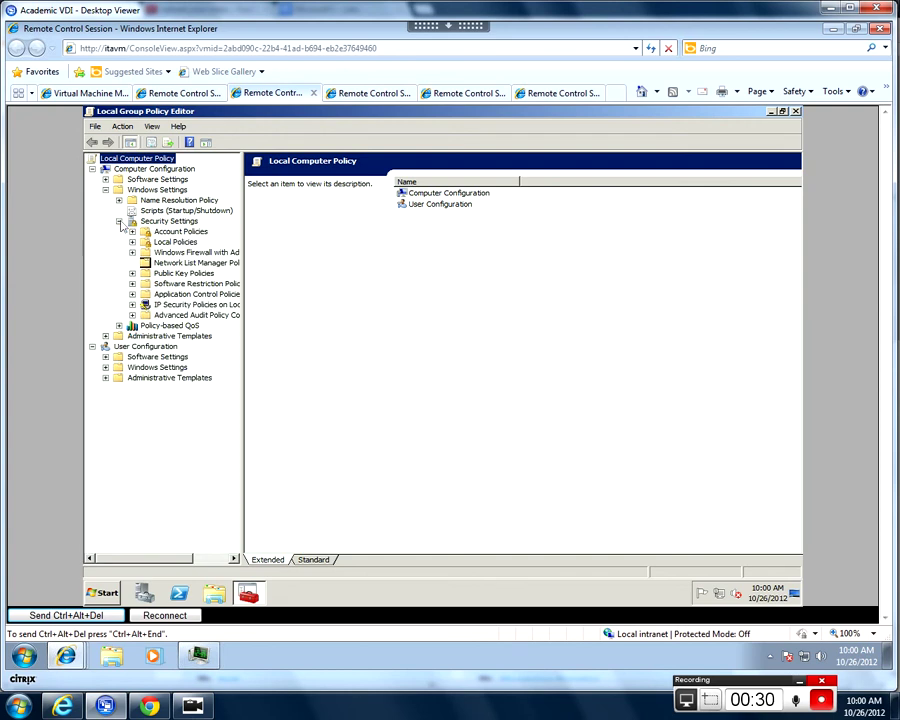
drag(244, 292, 274, 296)
click(245, 305)
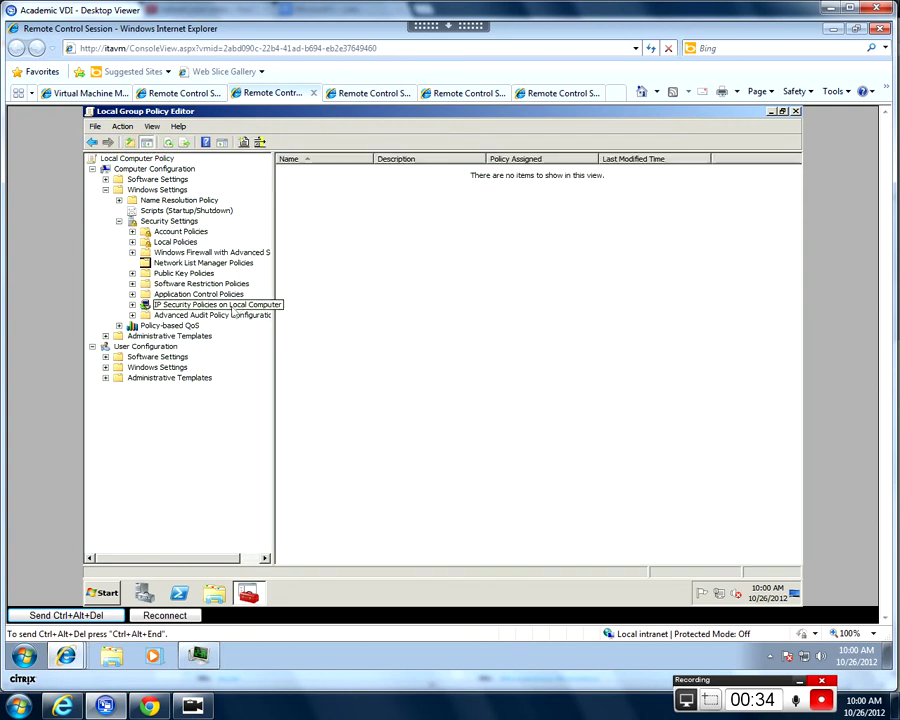
Step: Create an IP security policy with the default name New IP Security Policy and the default wizard settings
right_click(258, 308)
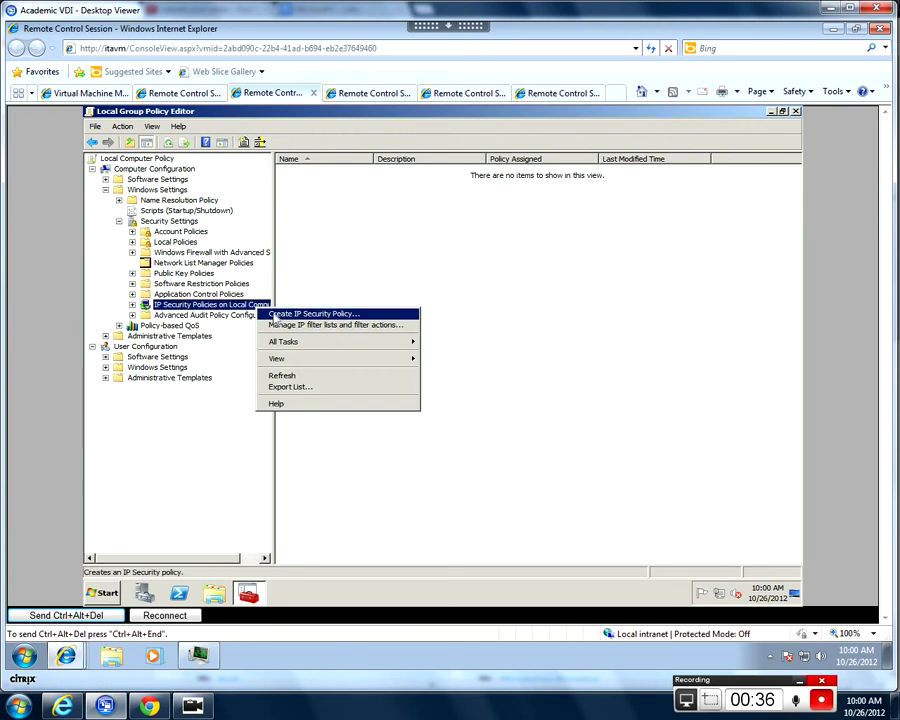
click(332, 318)
click(355, 364)
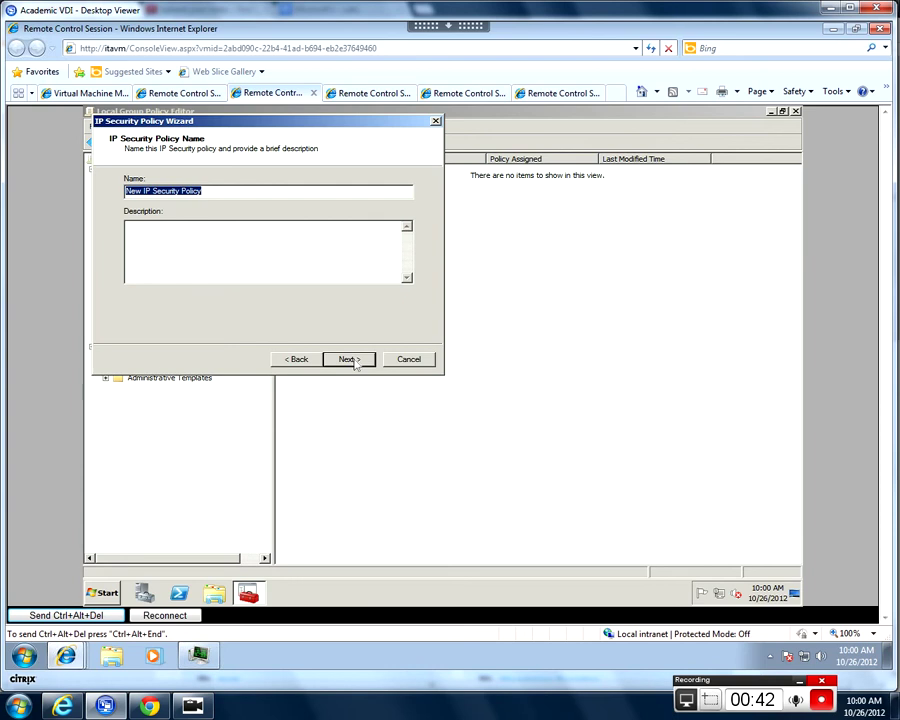
click(362, 361)
click(348, 360)
click(364, 363)
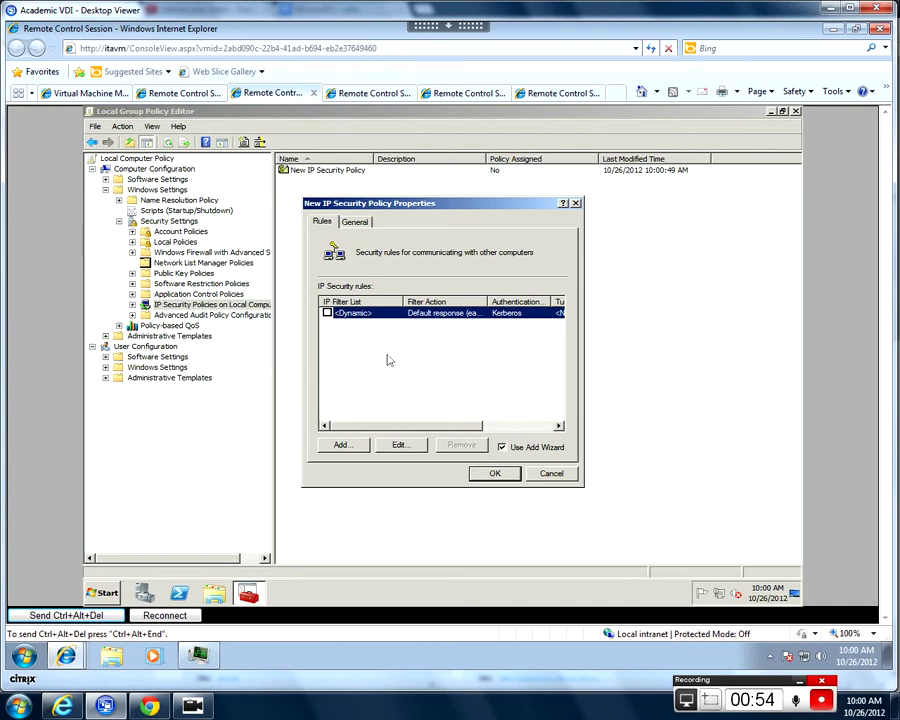
Step: Start a new security rule for the policy that specifies no tunnel and applies to all network connections
click(364, 446)
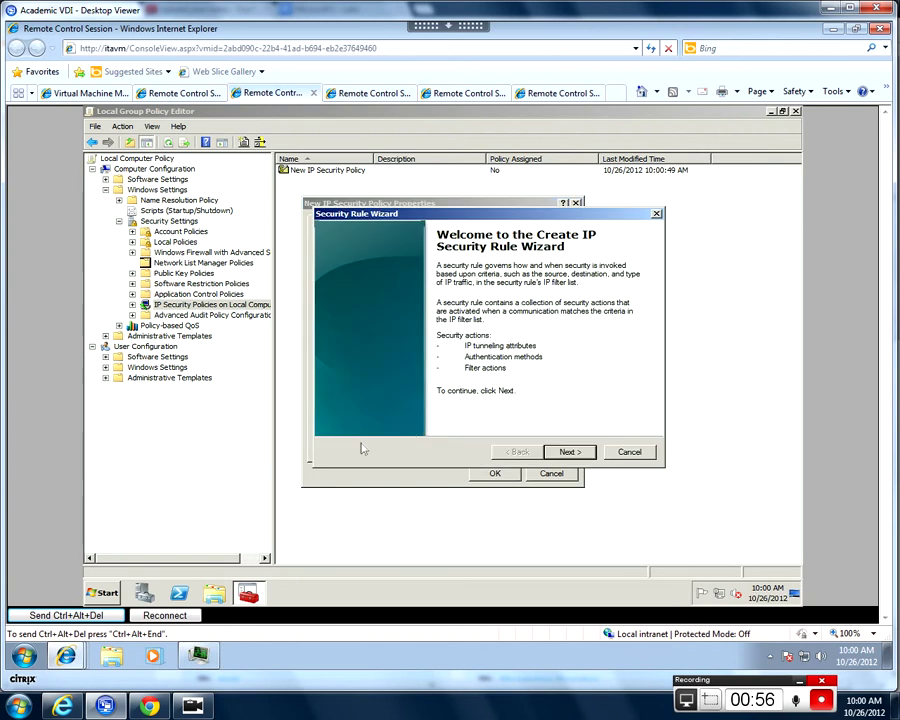
click(570, 453)
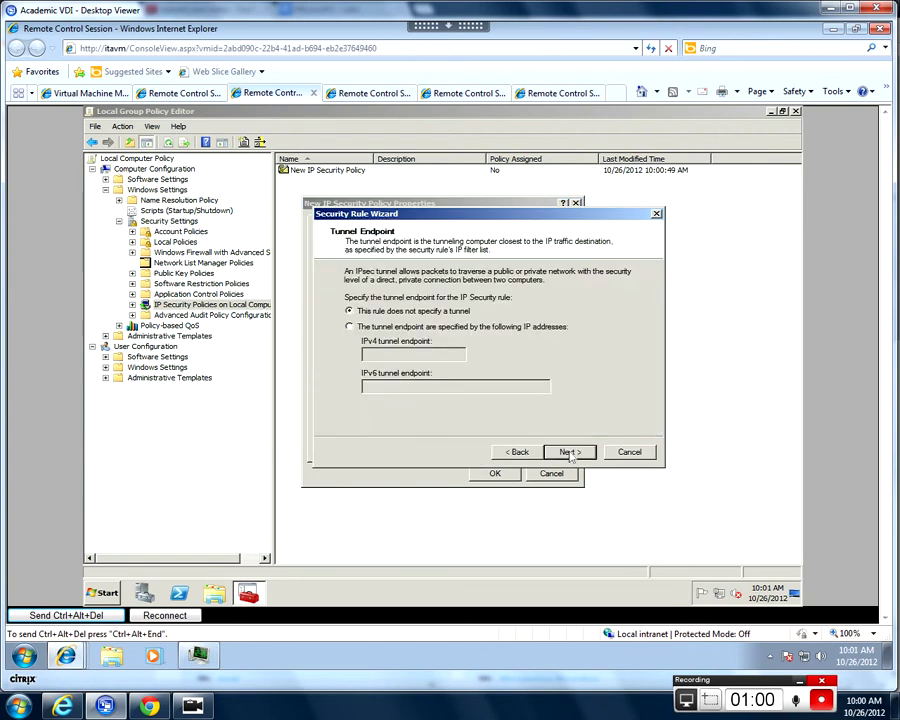
click(570, 453)
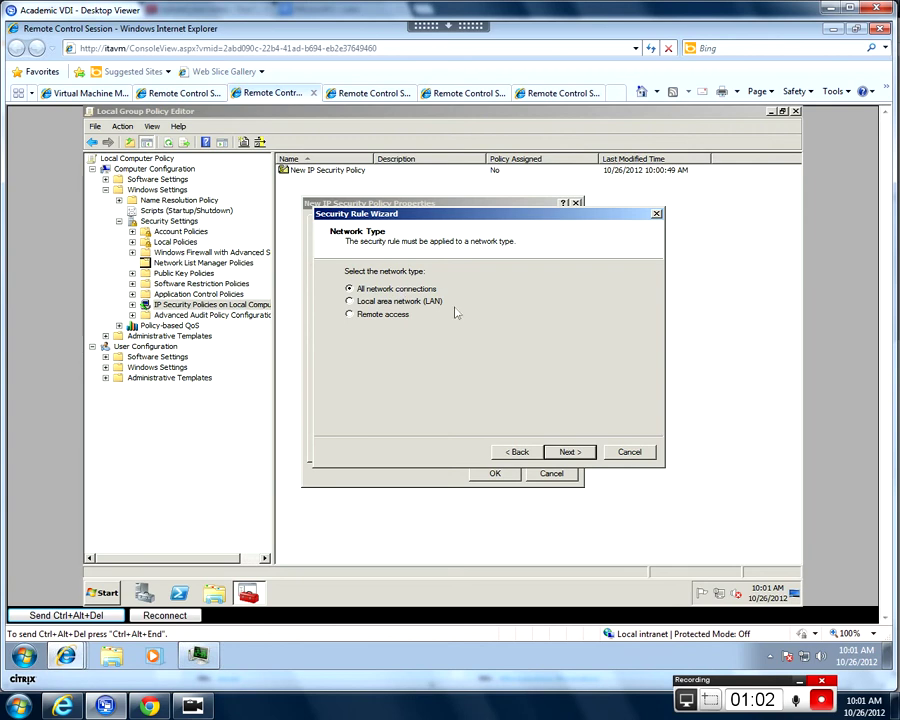
click(566, 453)
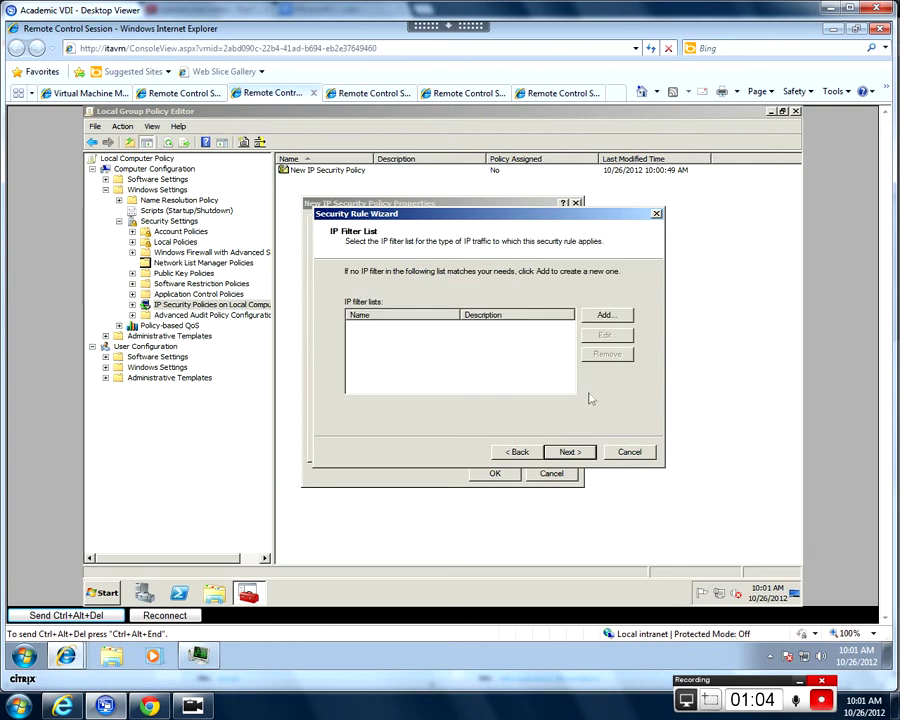
Step: Add an IP filter list to the rule and name it Rule #1 Filter List #1
click(598, 315)
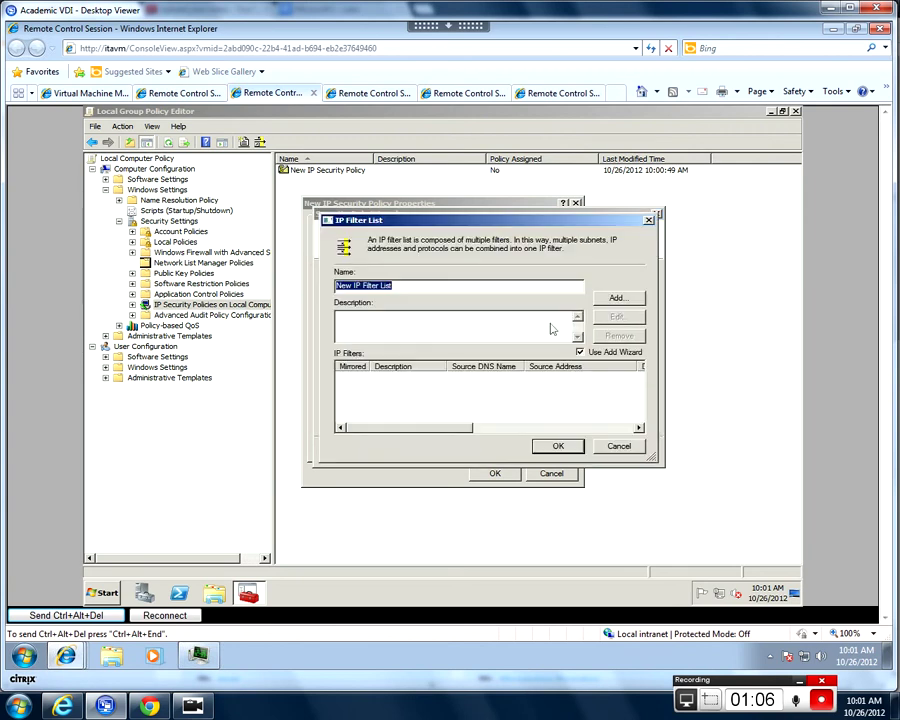
text(Ru)
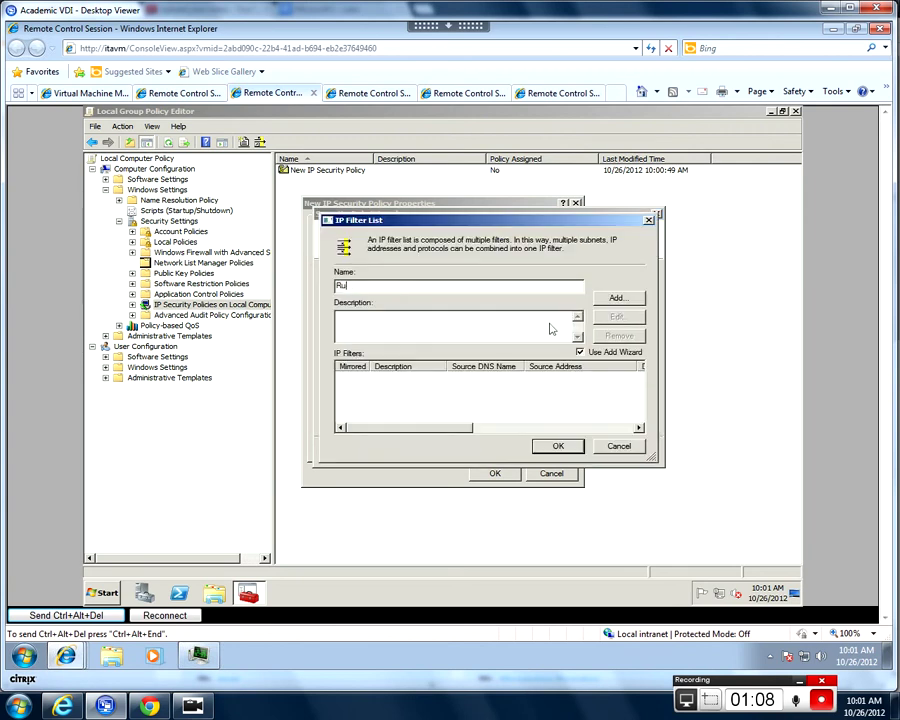
text(le #1 Filter List #1)
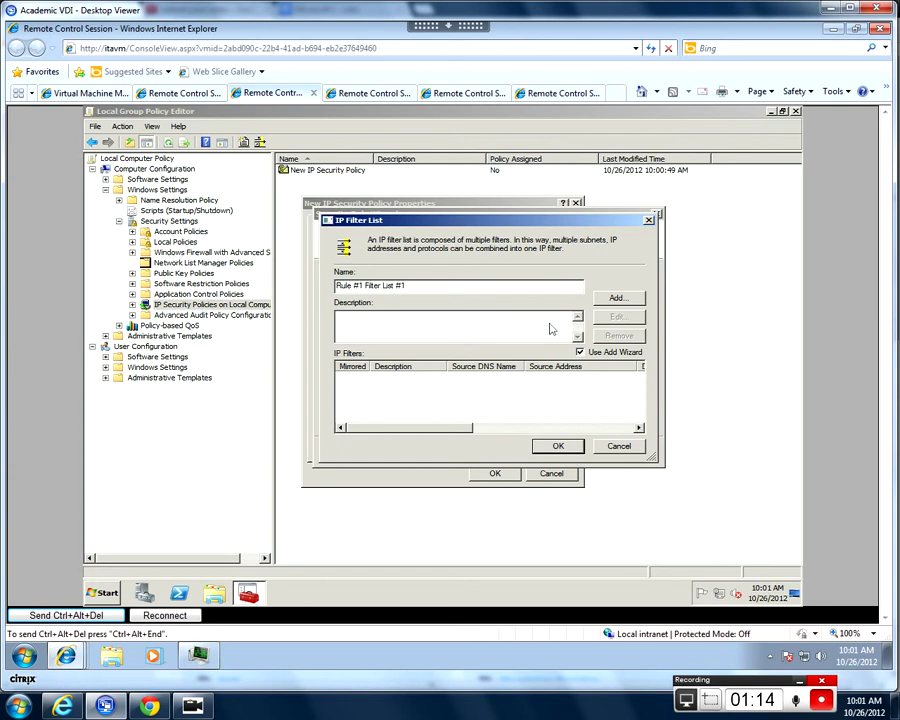
Step: Start a mirrored IP filter in the list with the specific source IP address 192.168.3.32
click(617, 297)
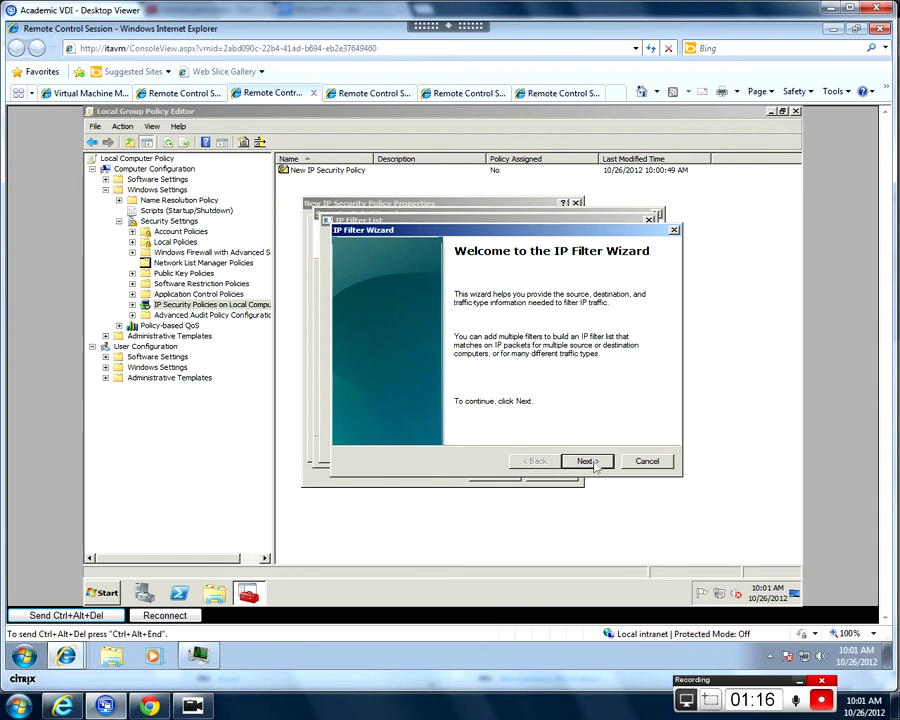
click(586, 461)
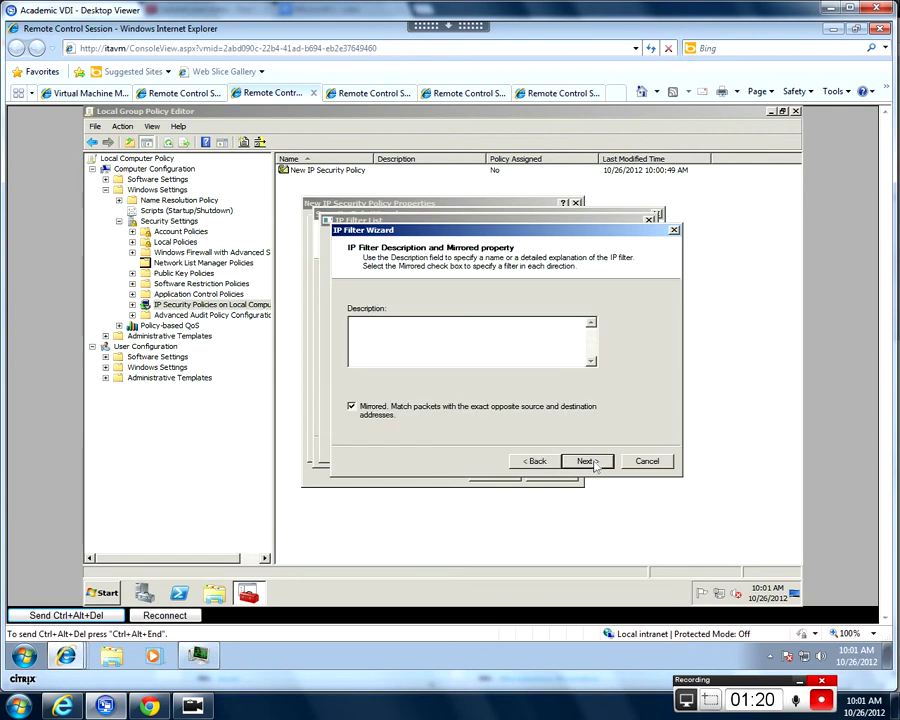
click(588, 461)
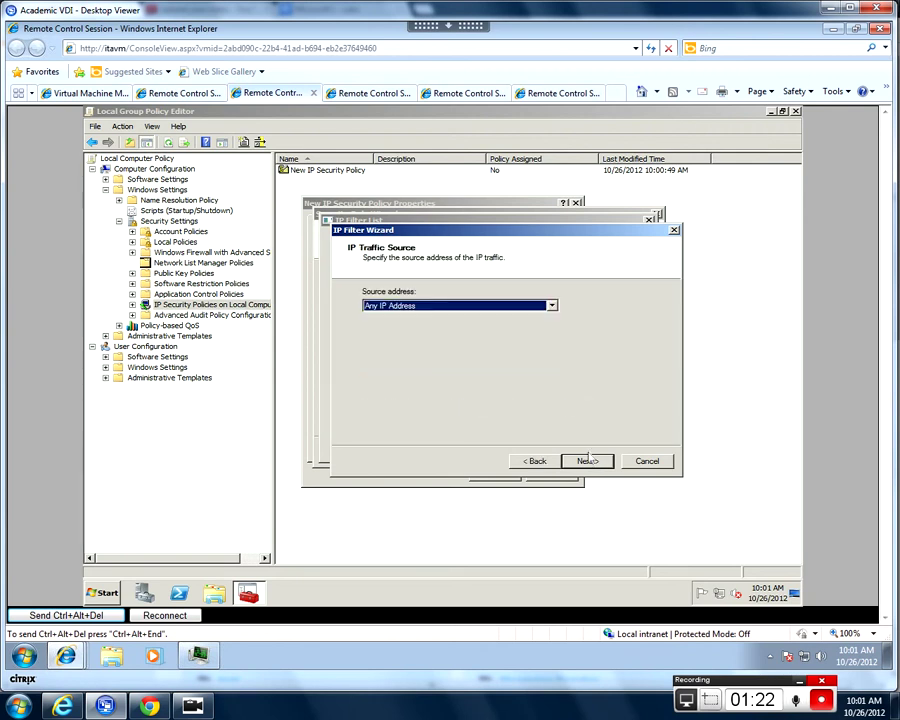
click(551, 305)
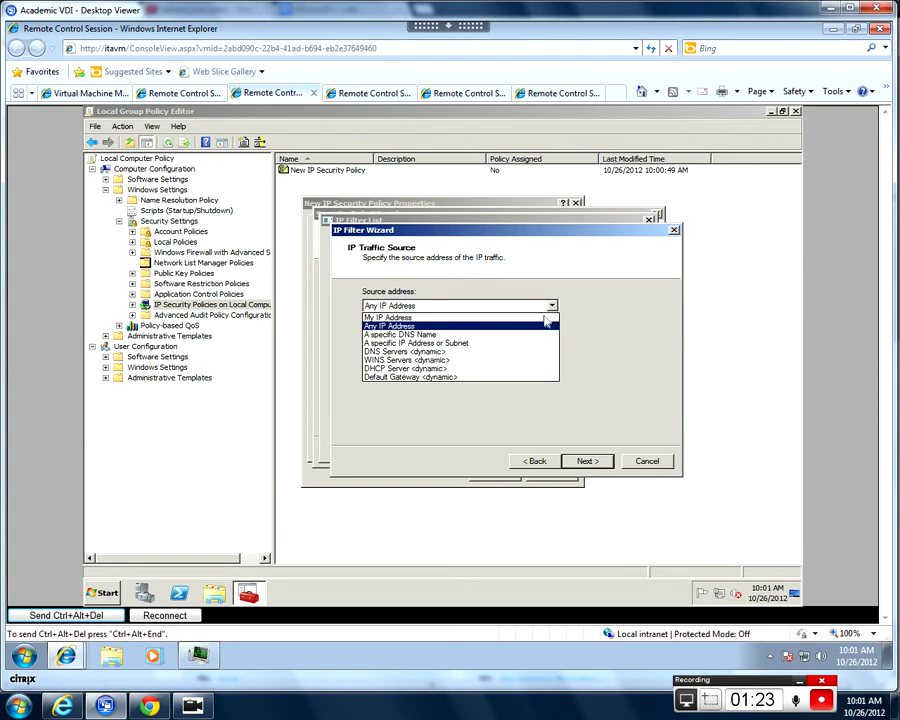
click(482, 344)
click(483, 333)
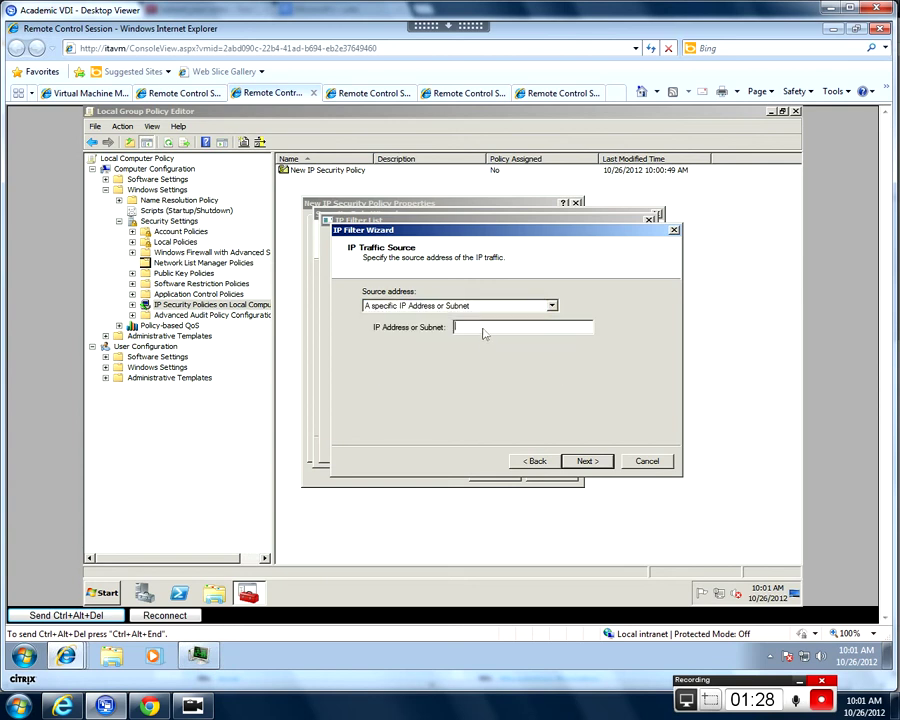
text(192.168.3.32)
click(588, 461)
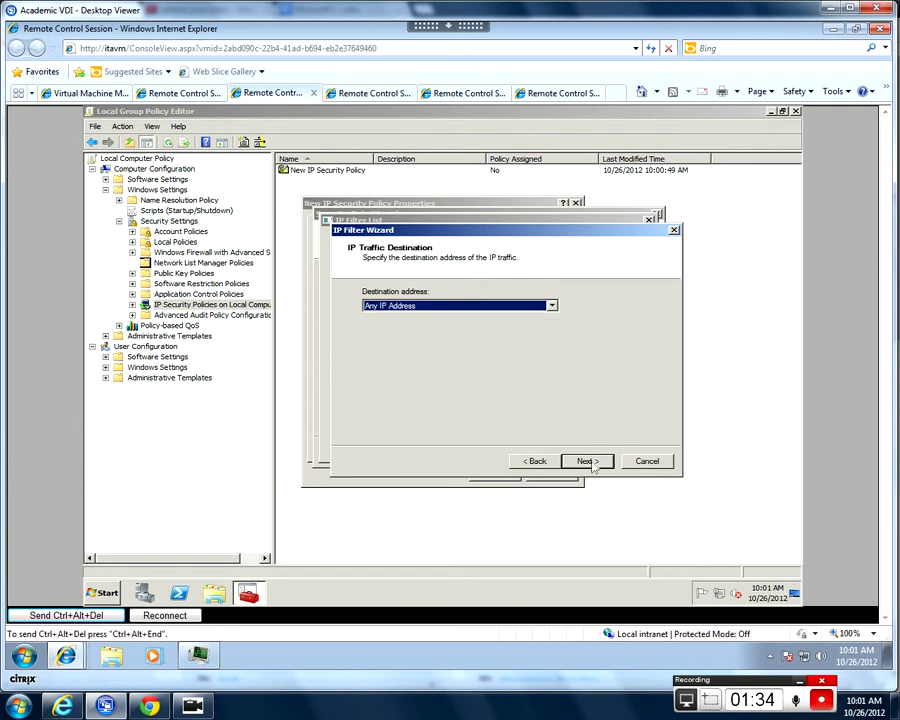
Step: Set the first filter's destination address to My IP Address
click(521, 306)
click(478, 318)
click(588, 462)
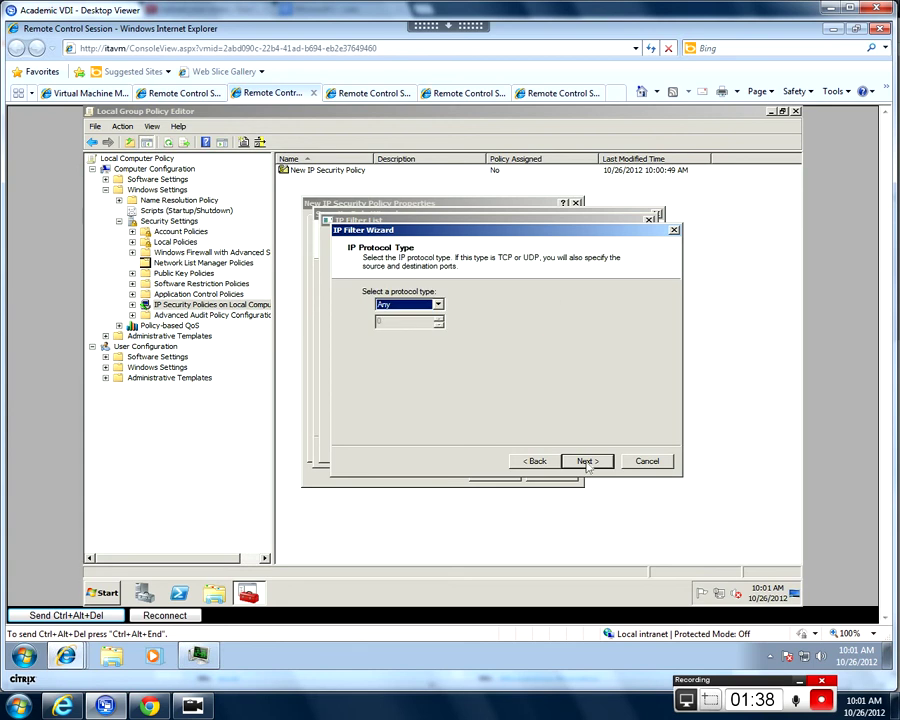
Step: Set the first filter's protocol to TCP from any port to port 23 and complete the filter
click(437, 304)
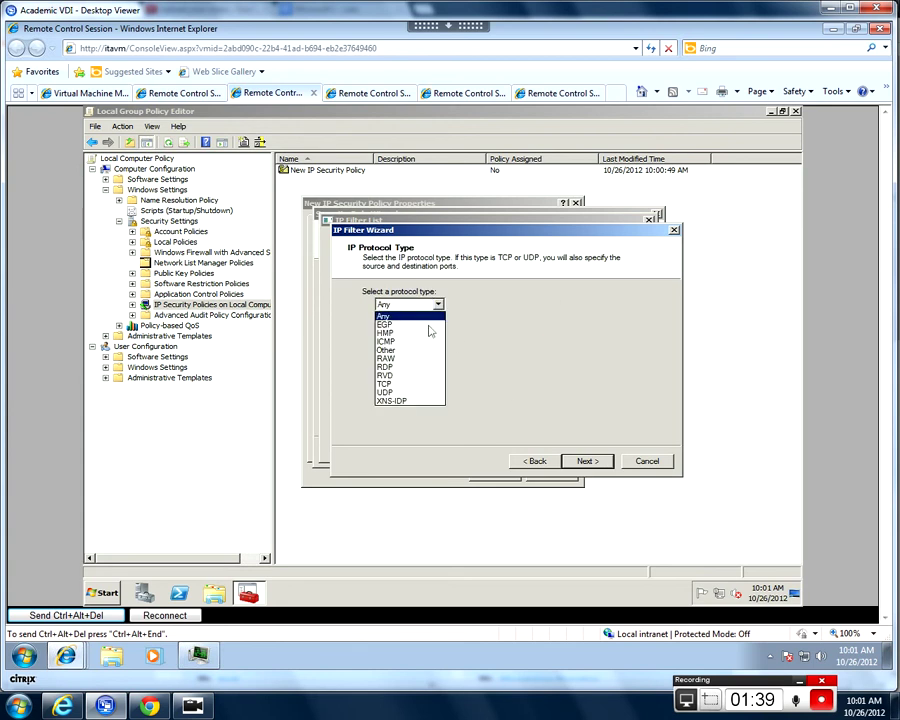
click(424, 384)
click(588, 461)
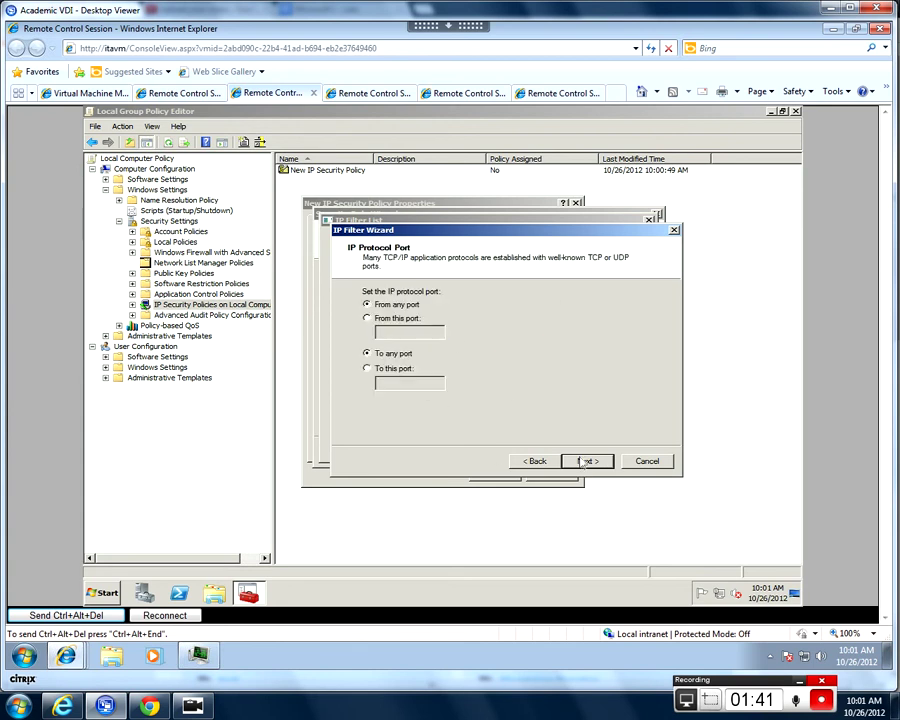
click(384, 368)
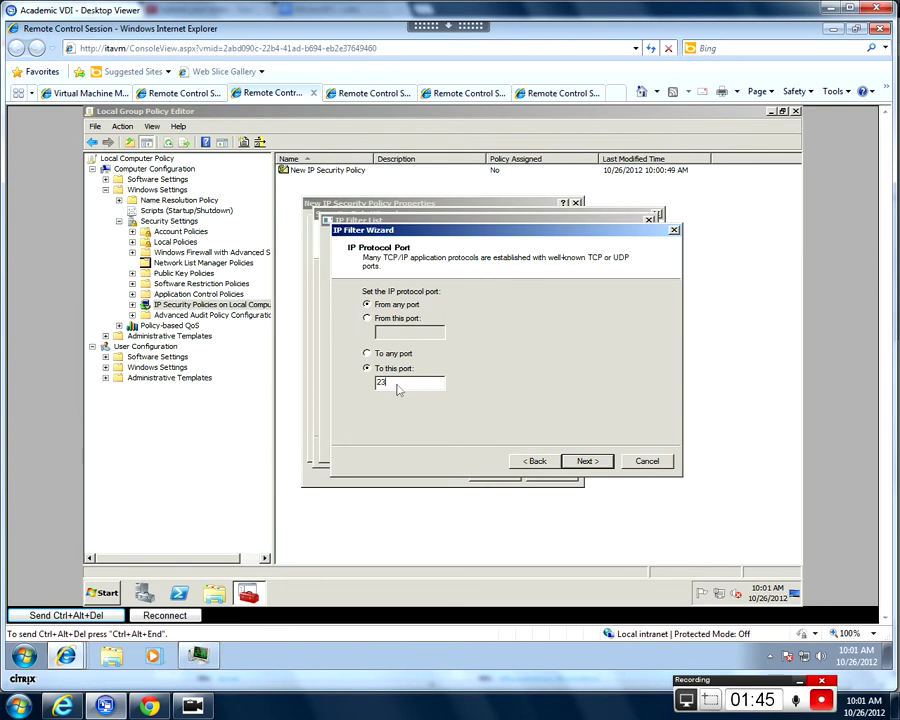
click(585, 461)
click(585, 461)
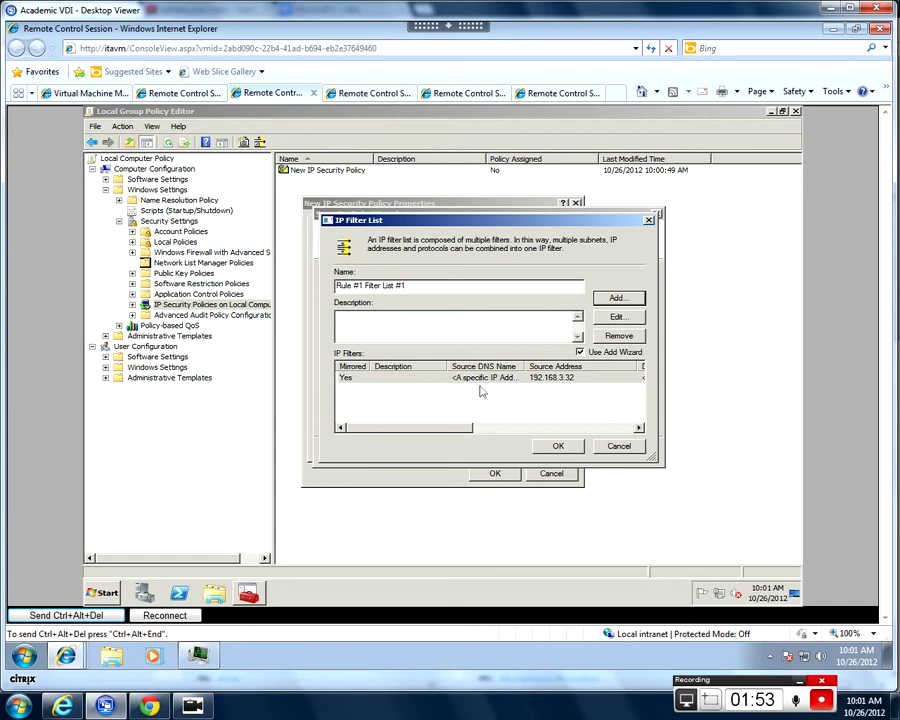
Step: Start a second mirrored IP filter with the specific source IP address 192.168.3.200
click(617, 298)
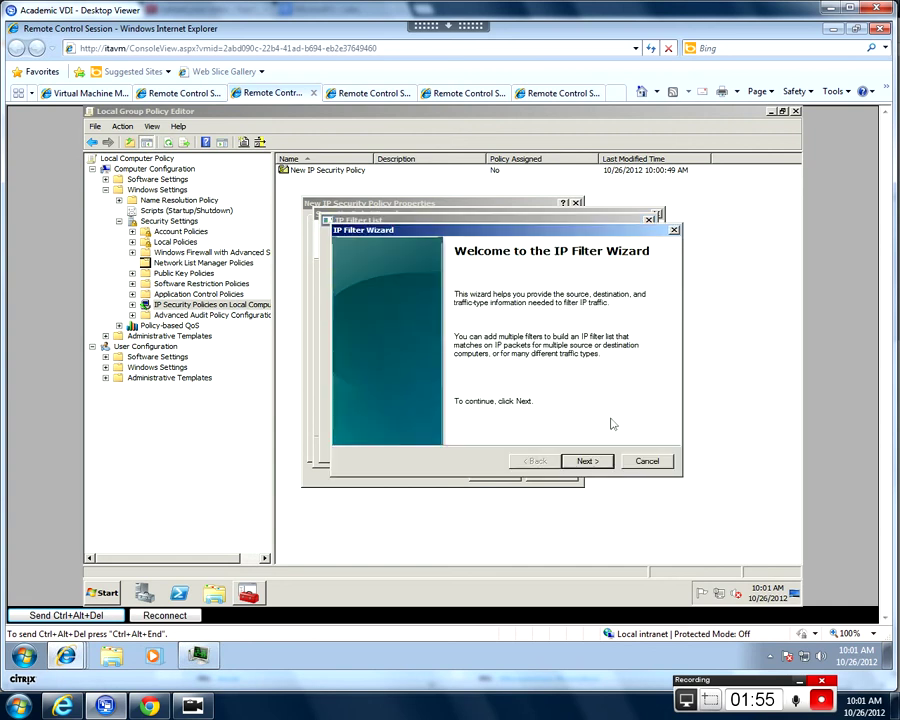
click(594, 462)
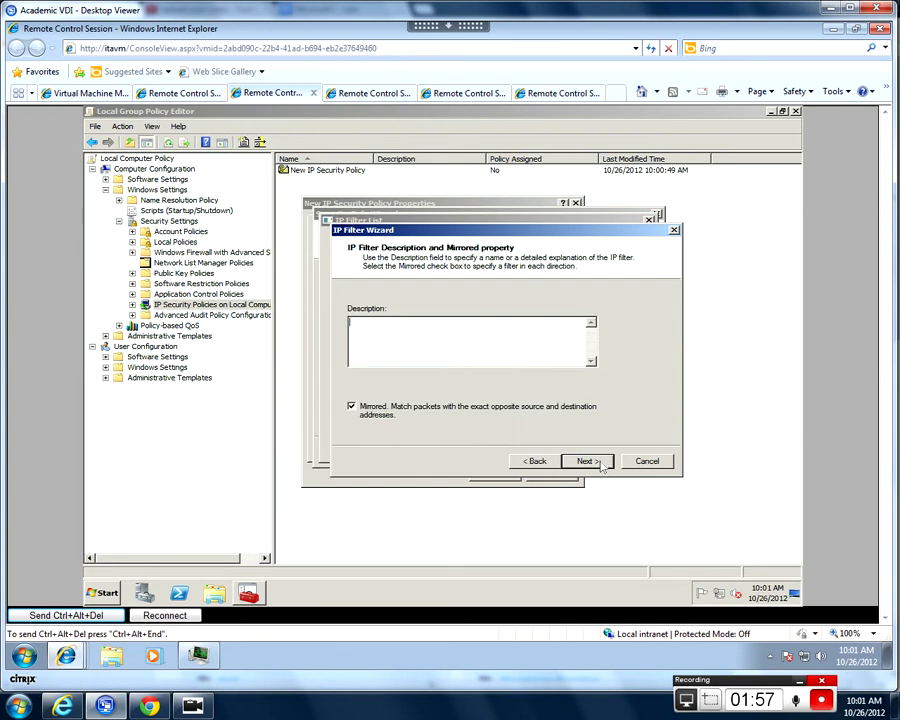
click(590, 462)
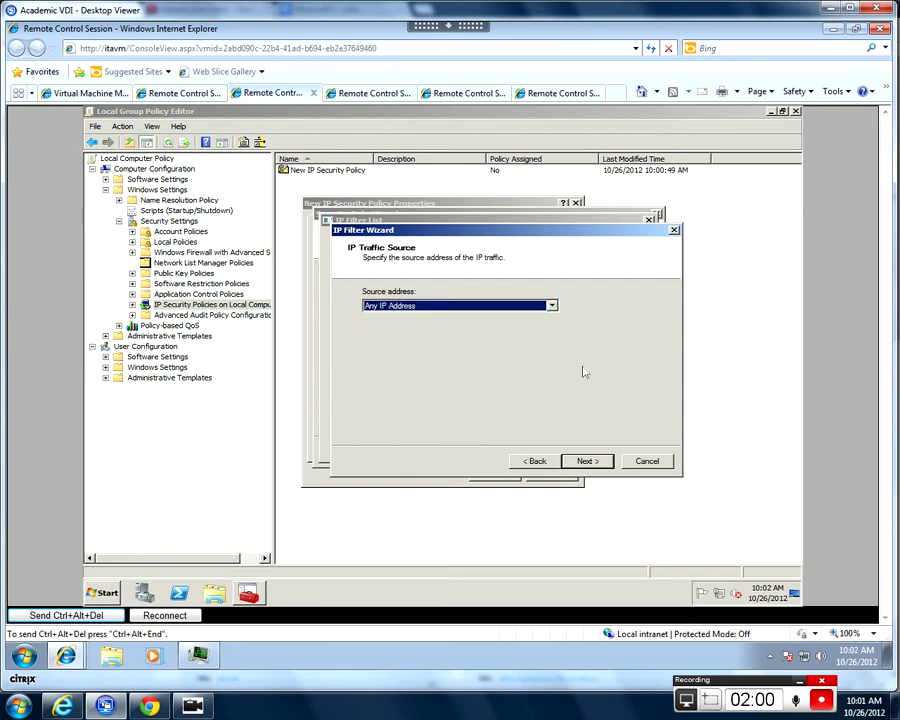
click(551, 306)
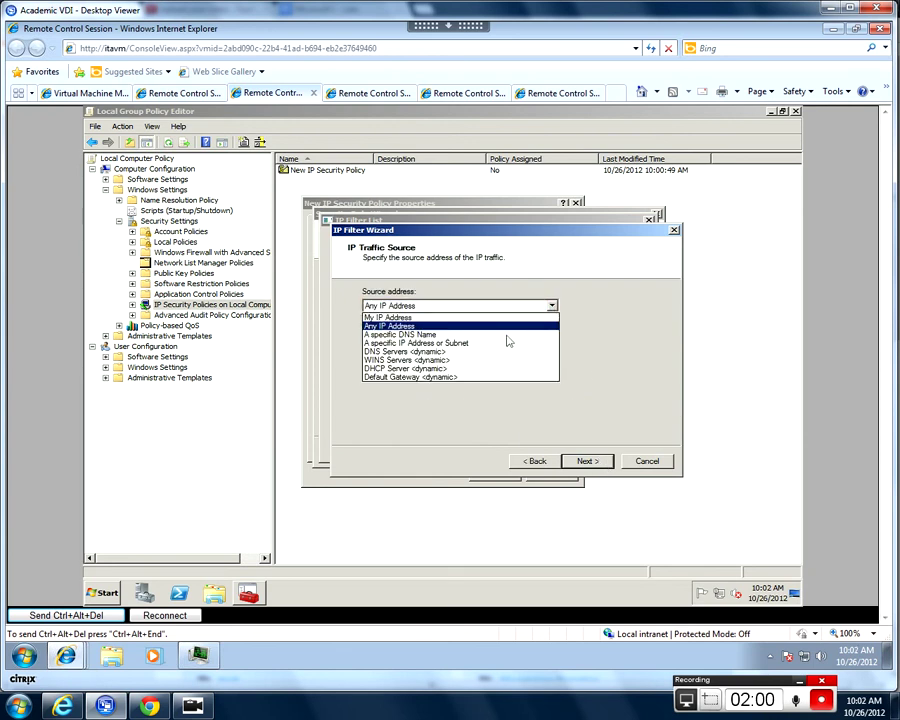
click(475, 343)
text(192.168.3.200)
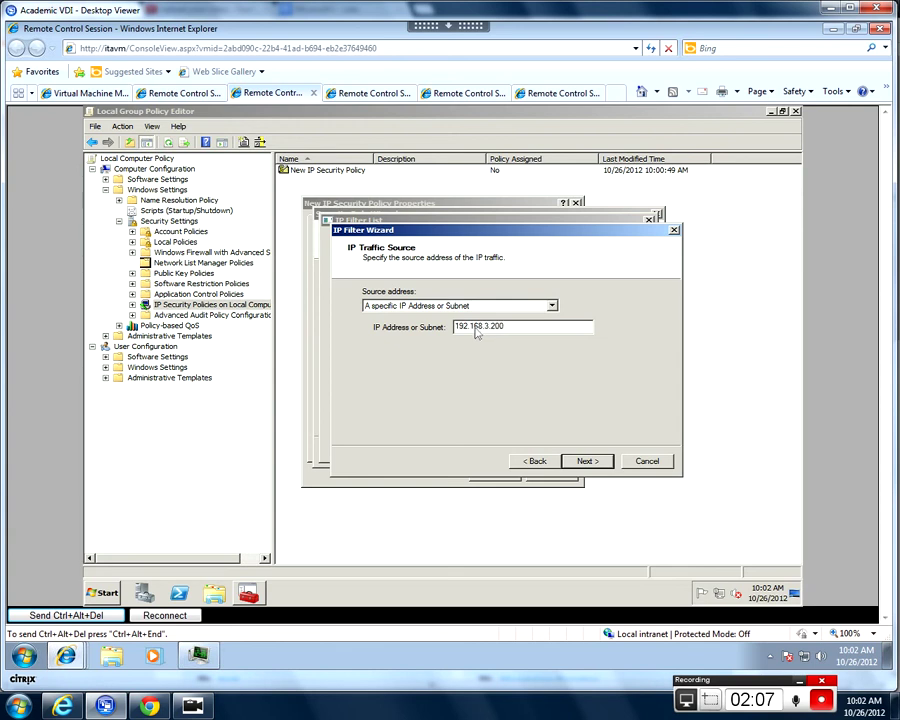
click(584, 461)
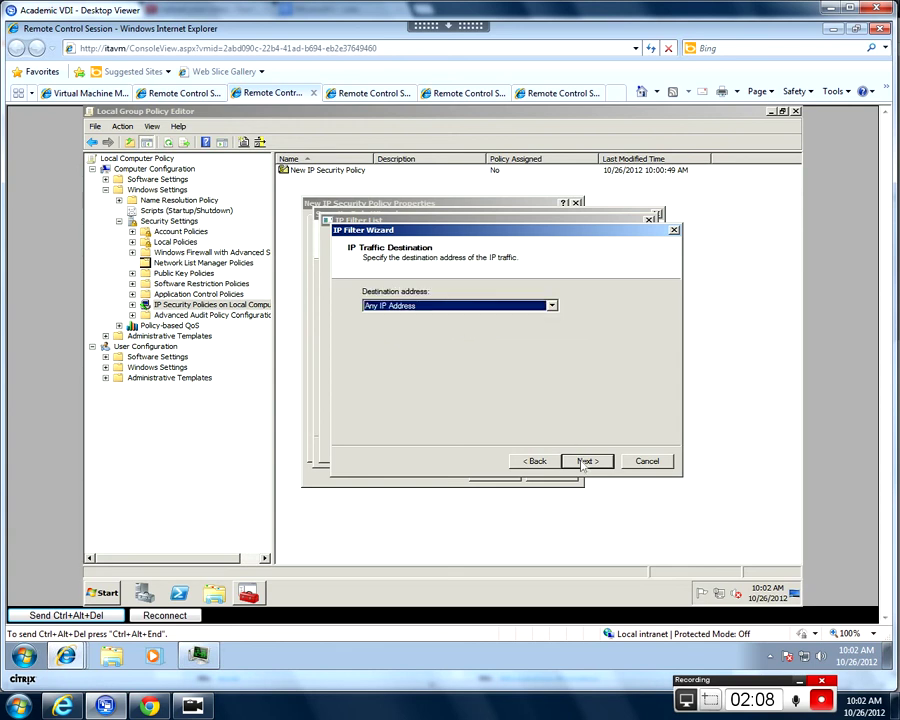
Step: Set the second filter's destination address to My IP Address
click(545, 305)
click(530, 318)
click(587, 461)
Step: Choose the second filter's protocol, direct it from any port to port 110, and complete the filter
click(437, 304)
click(395, 394)
click(566, 462)
click(392, 368)
click(405, 385)
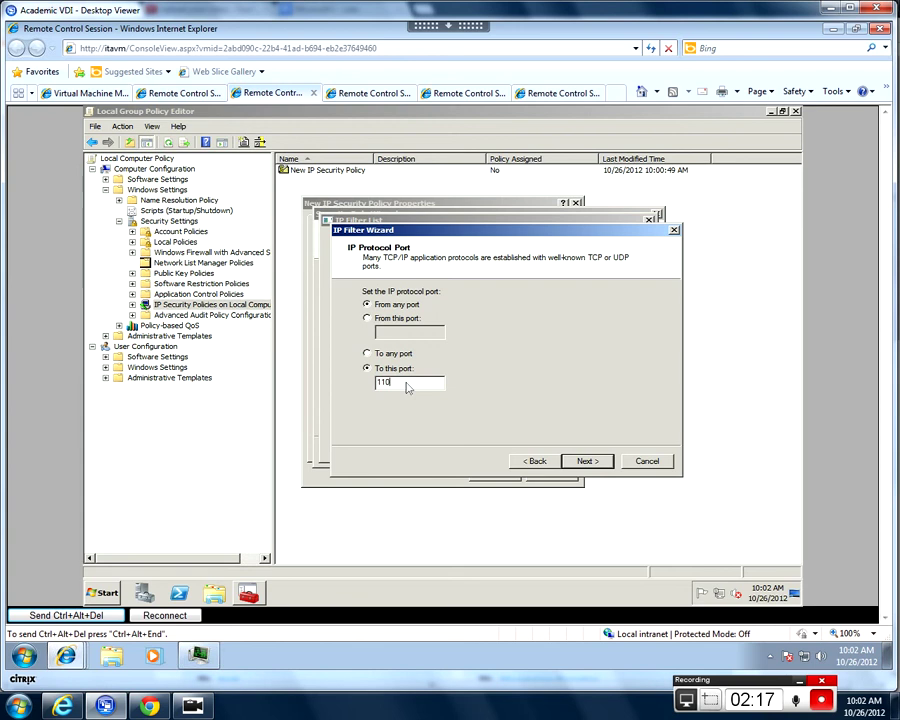
click(585, 461)
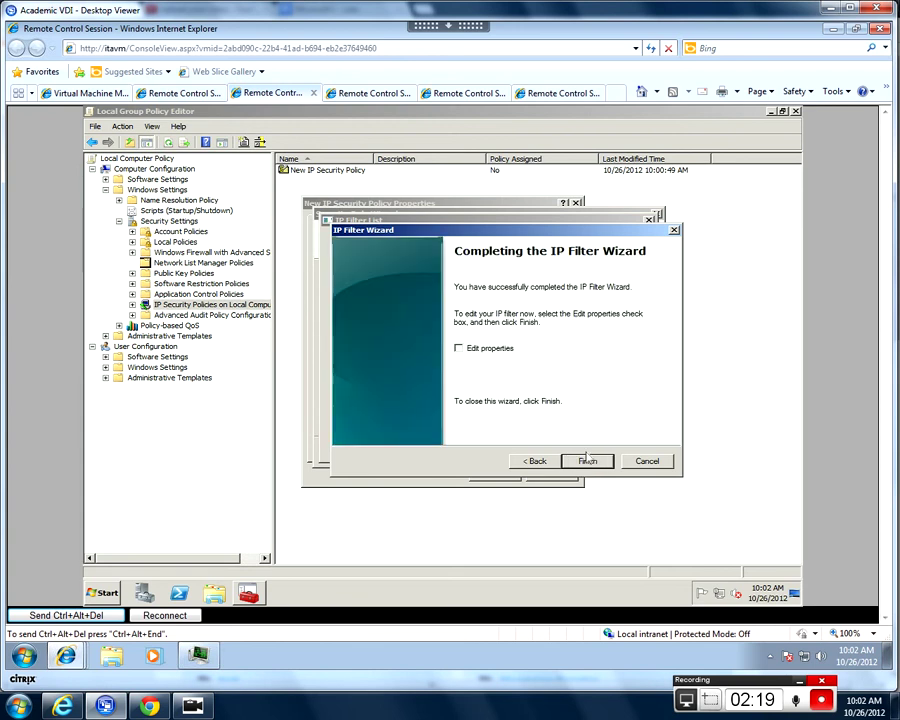
click(588, 461)
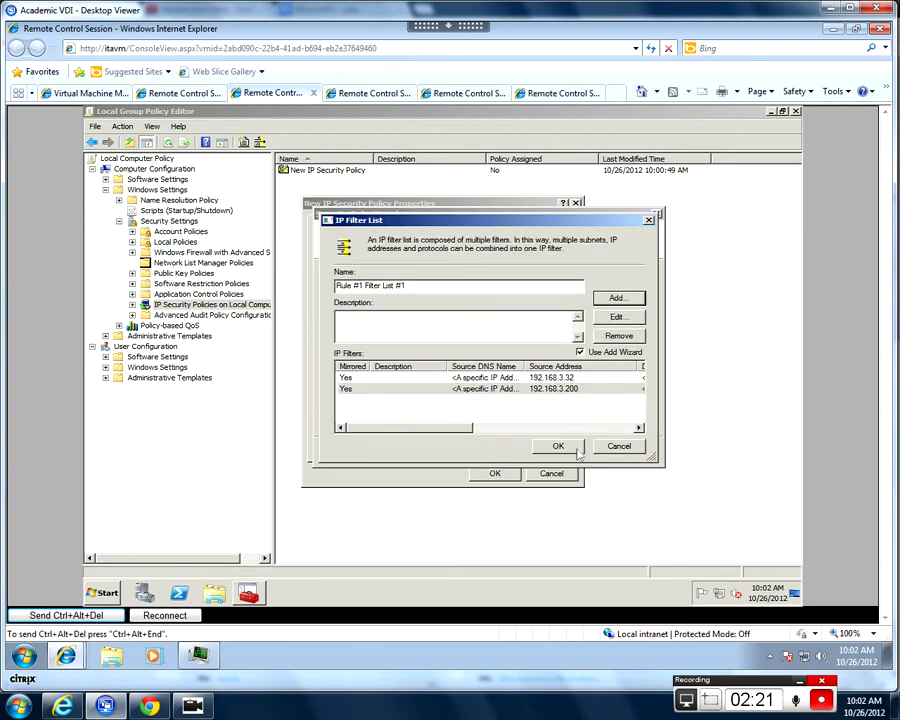
Step: Save the filter list and select Rule #1 Filter List #1 for the security rule
click(559, 446)
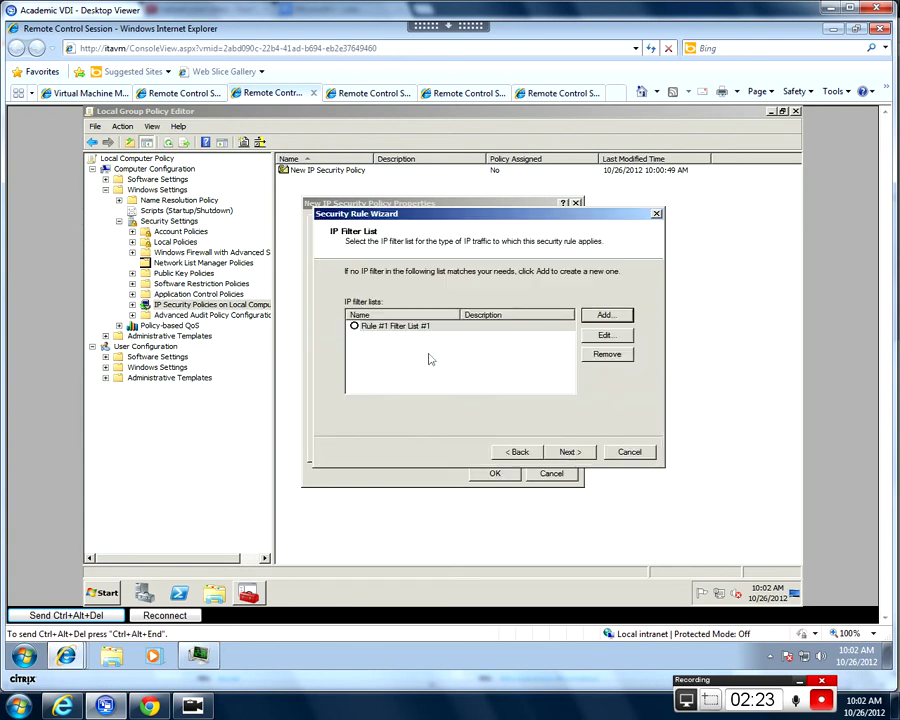
click(355, 326)
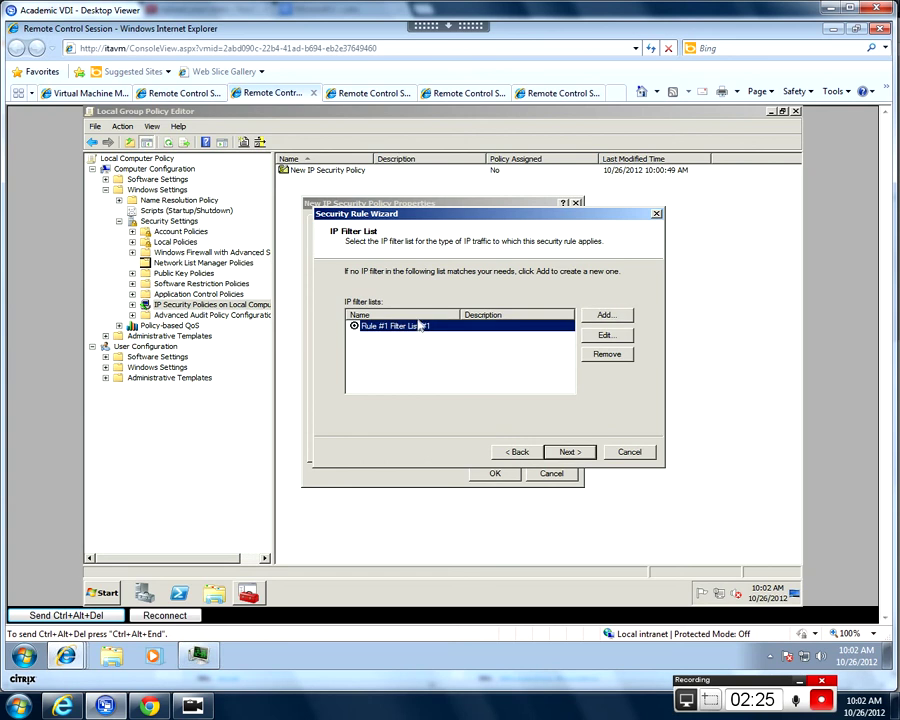
click(589, 455)
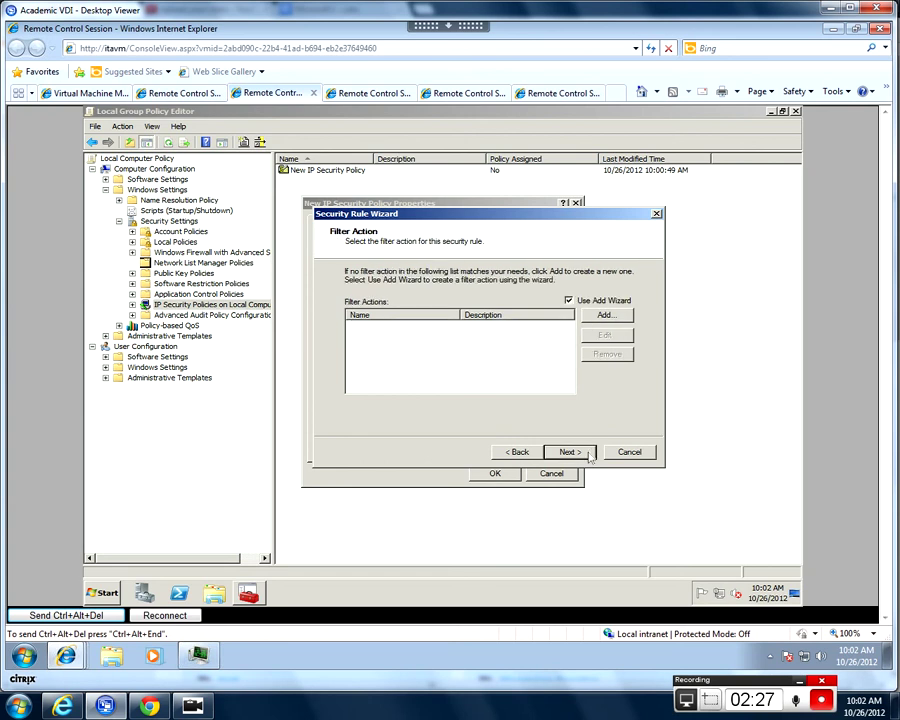
Step: Add a new filter action named Rule #1 Filter Action #1
click(606, 315)
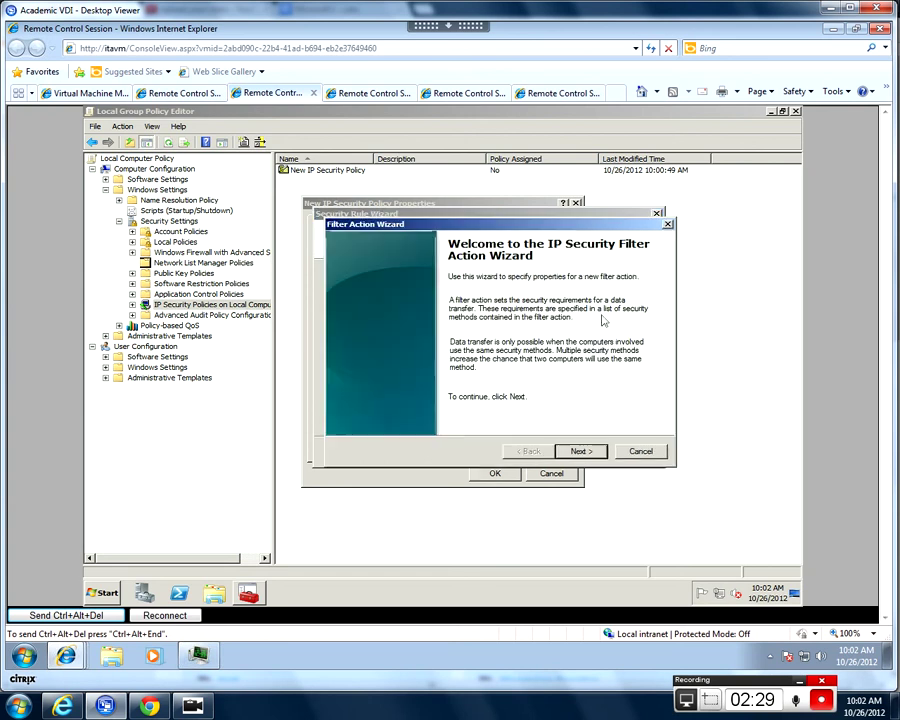
click(580, 451)
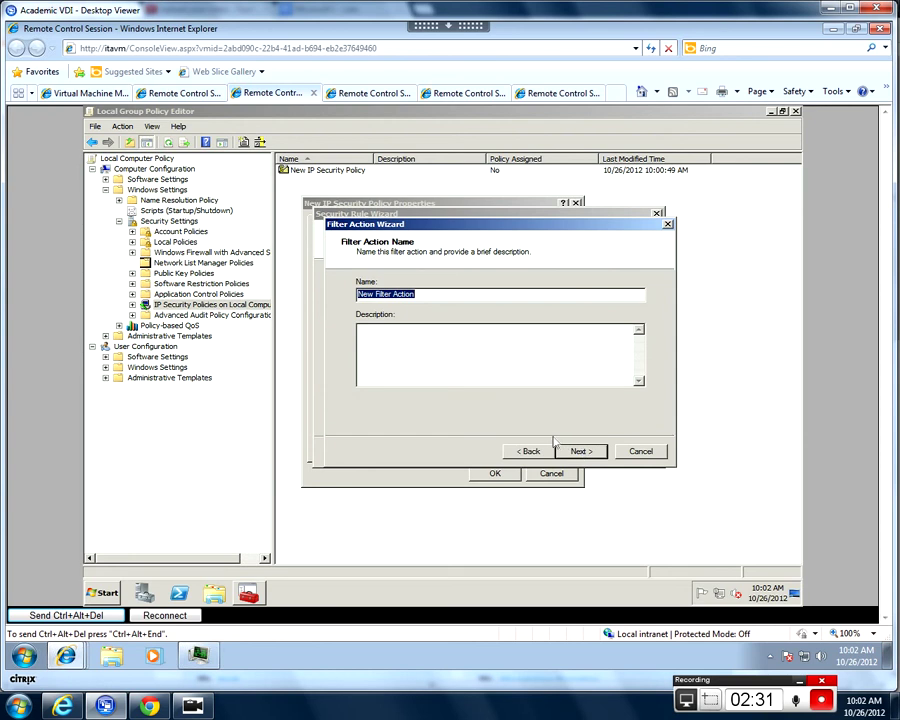
text(F)
key(BackSpace)
key(BackSpace)
text(Rule #1 Filter A)
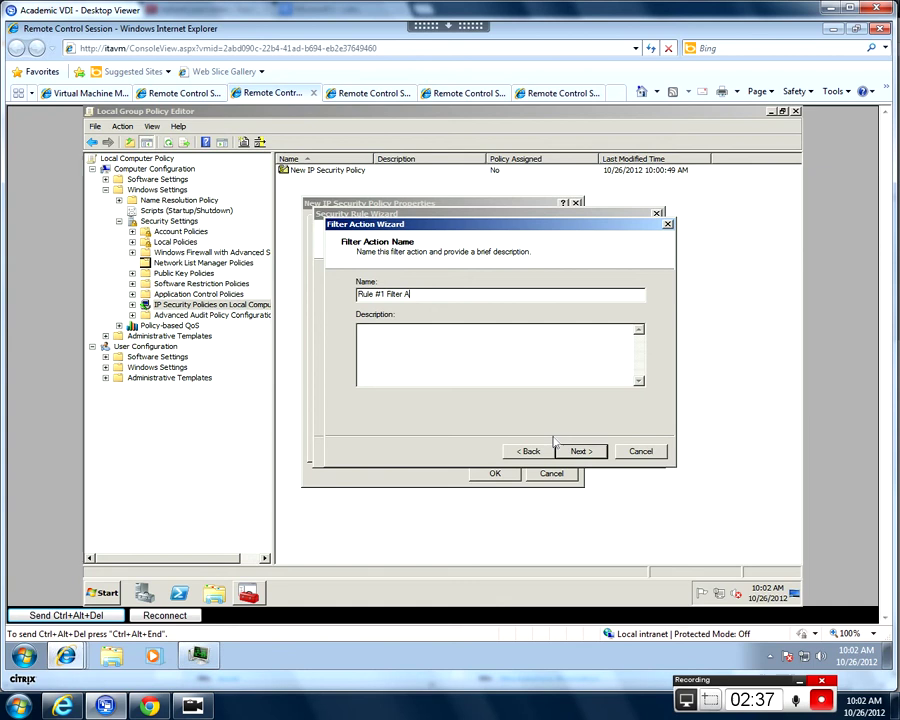
text(ction #1)
click(581, 451)
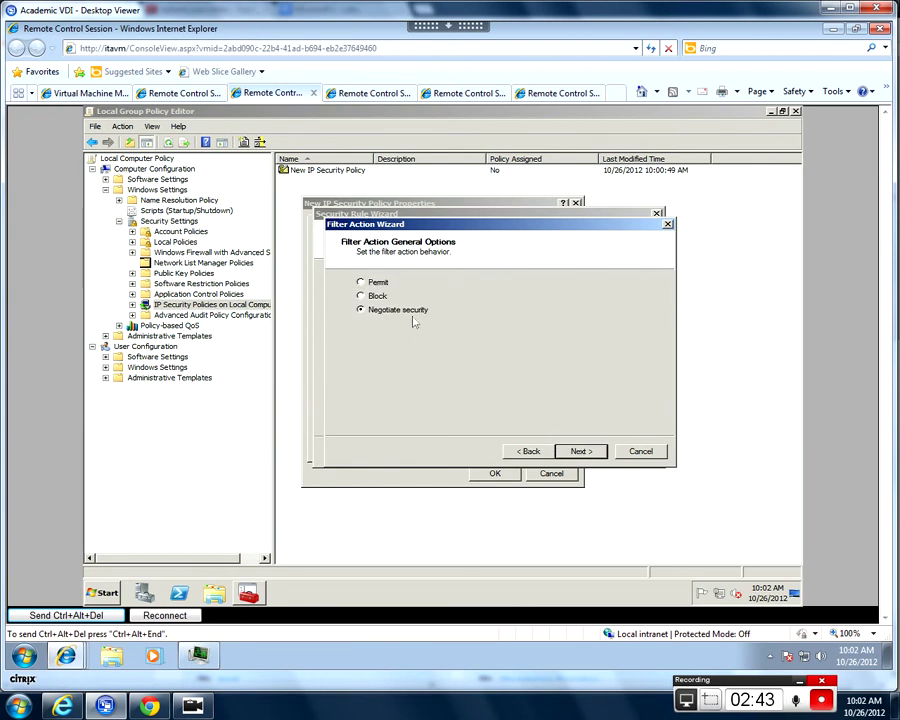
Step: Complete the filter action with negotiated security, no unsecured communication, and integrity and encryption
key(Return)
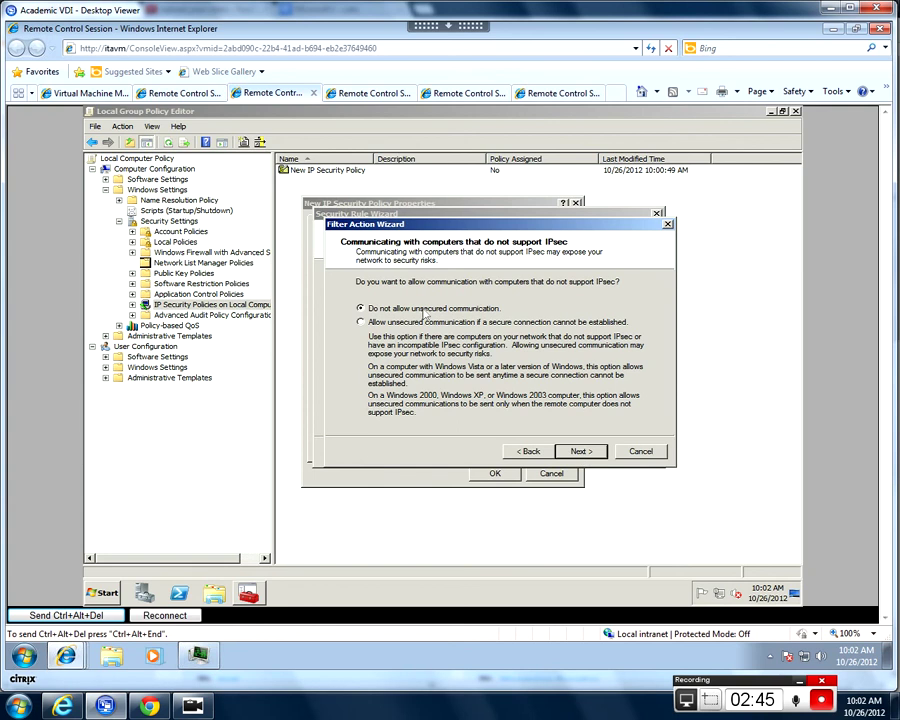
click(583, 451)
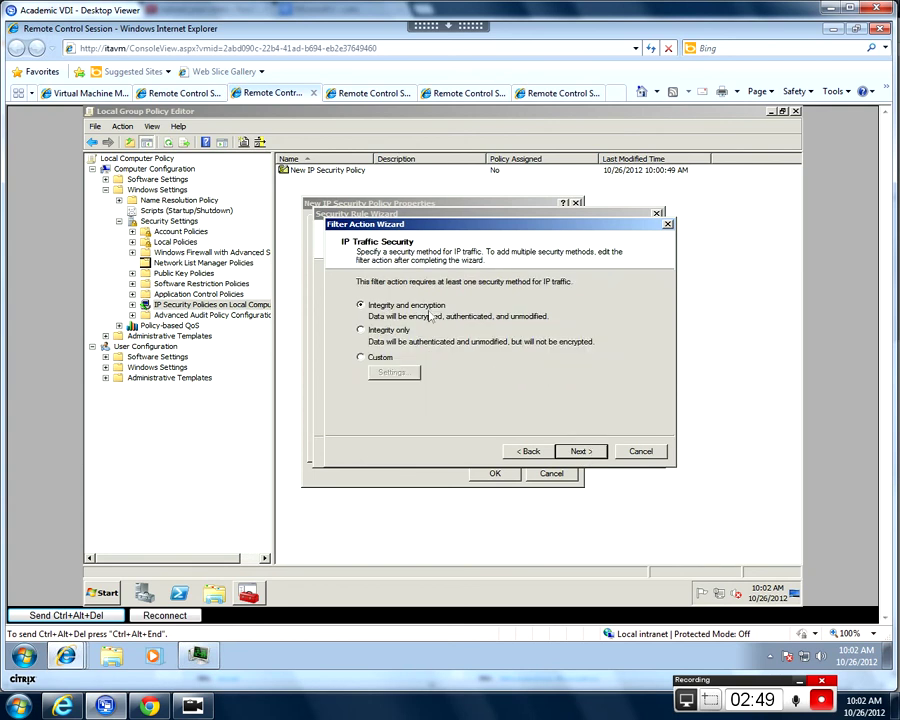
click(578, 452)
click(578, 452)
Step: Apply Rule #1 Filter Action #1 with Active Directory default (Kerberos V5) authentication, then finish the rule and save the policy
click(364, 330)
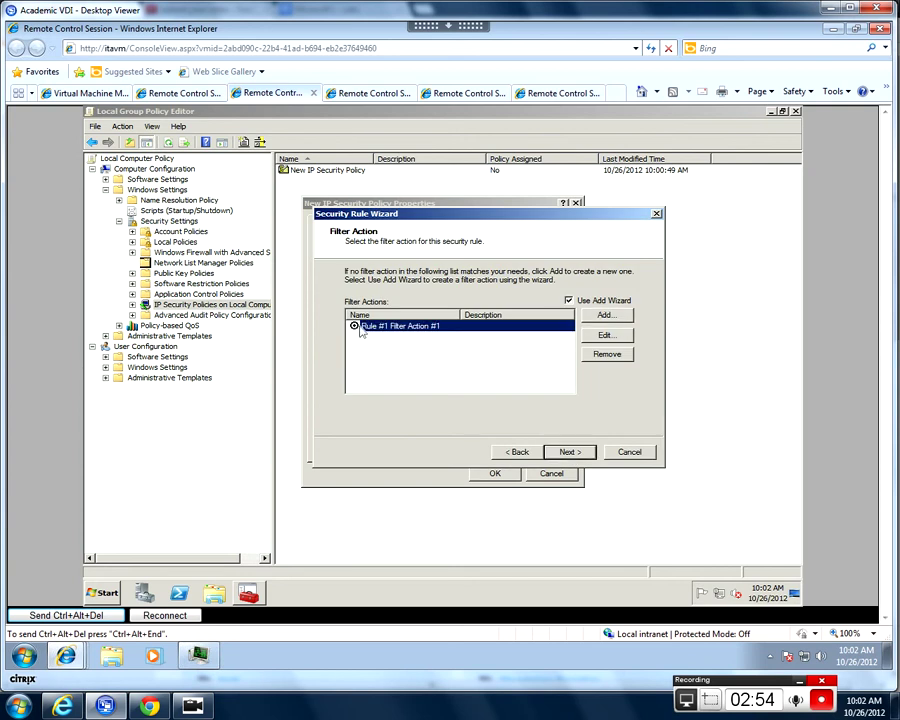
click(568, 452)
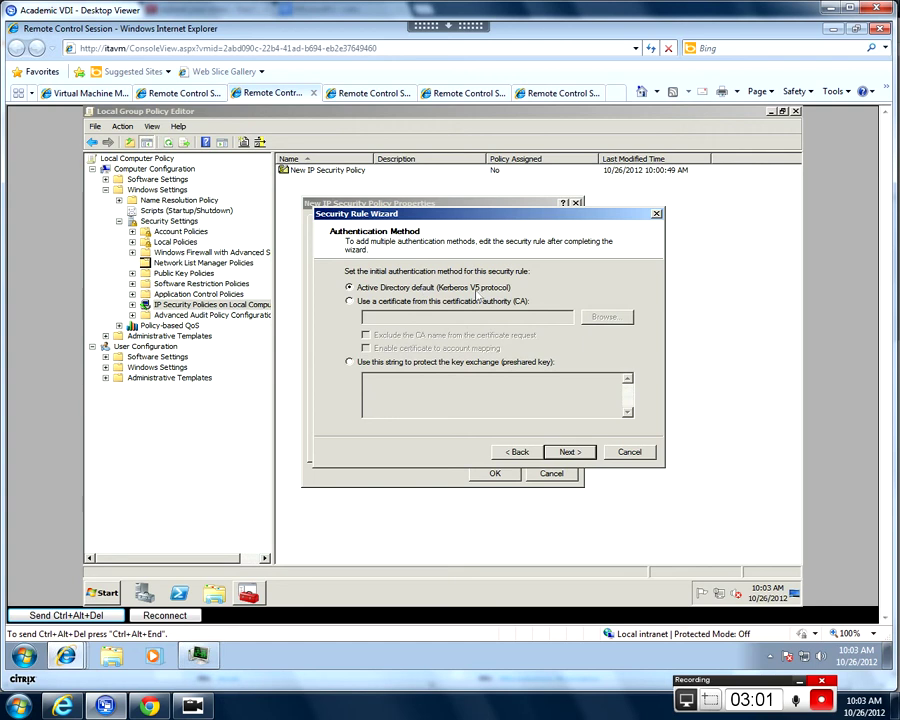
click(567, 453)
click(568, 453)
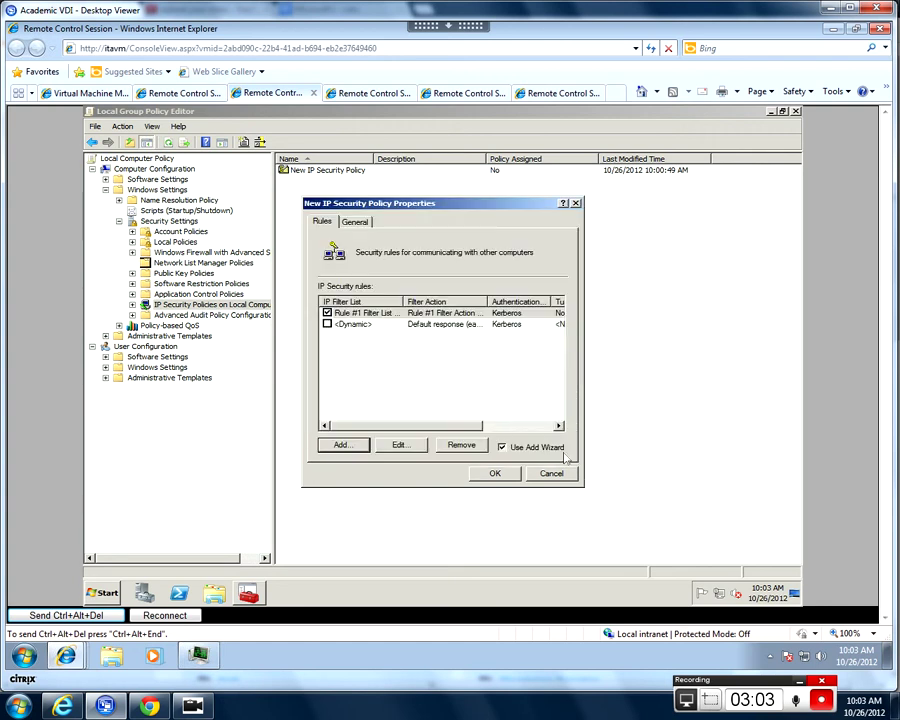
click(505, 475)
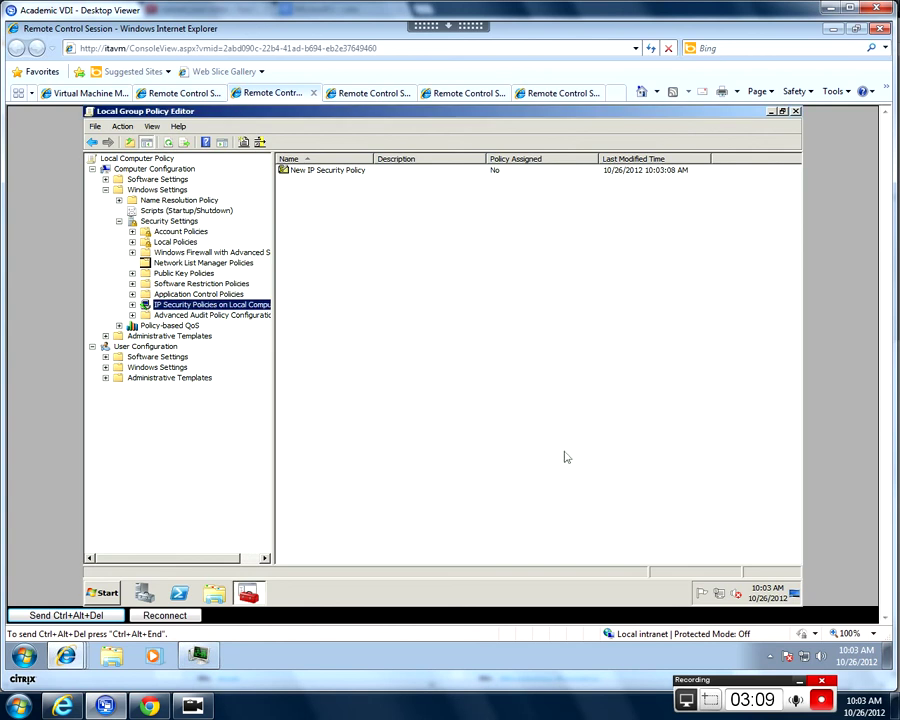
Step: Reopen the New IP Security Policy properties and start a second rule without a tunnel for all network connections
right_click(344, 173)
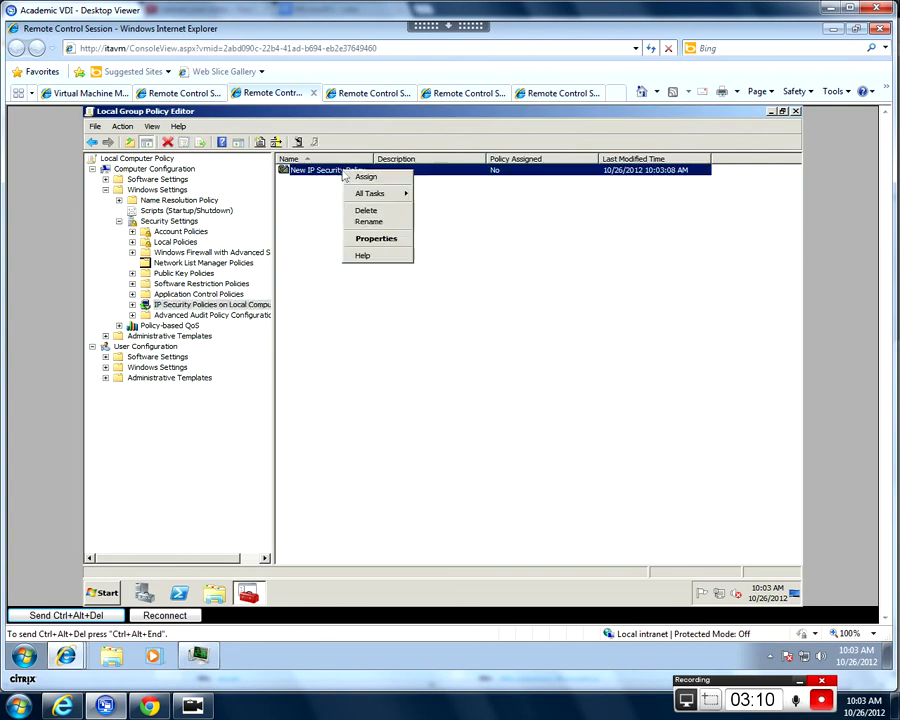
click(368, 239)
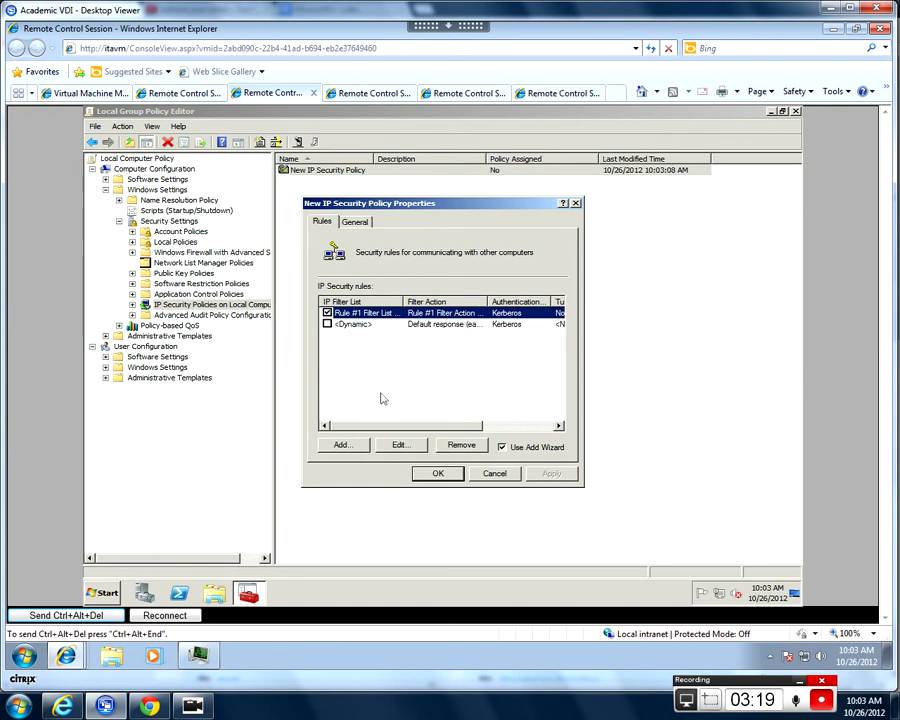
click(341, 445)
click(567, 455)
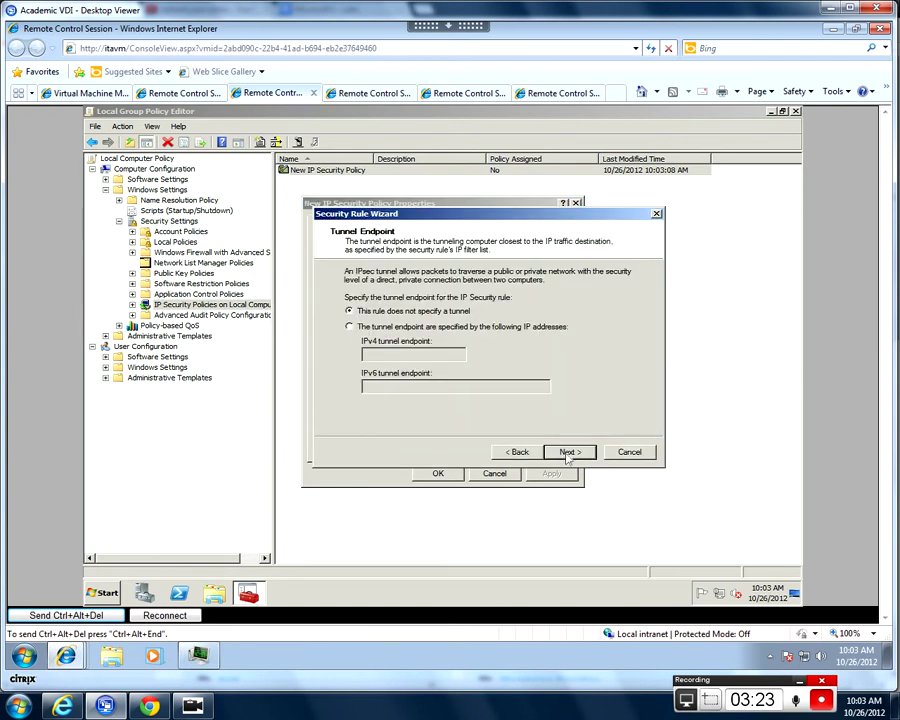
click(569, 453)
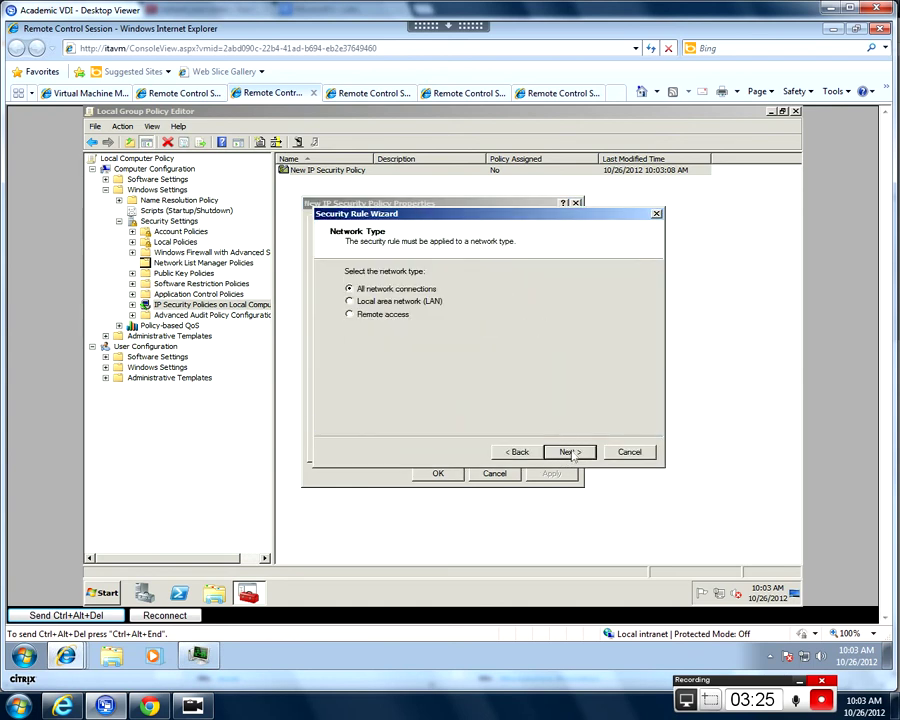
click(569, 453)
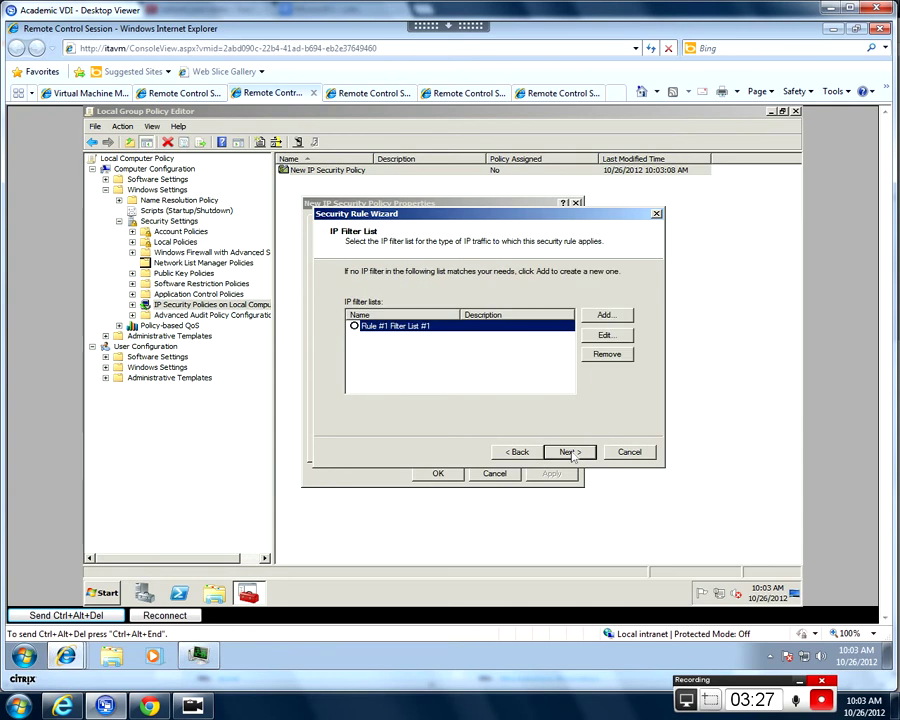
Step: Create a new IP filter list named Rule #2 Filter List #2 for the second rule
click(605, 314)
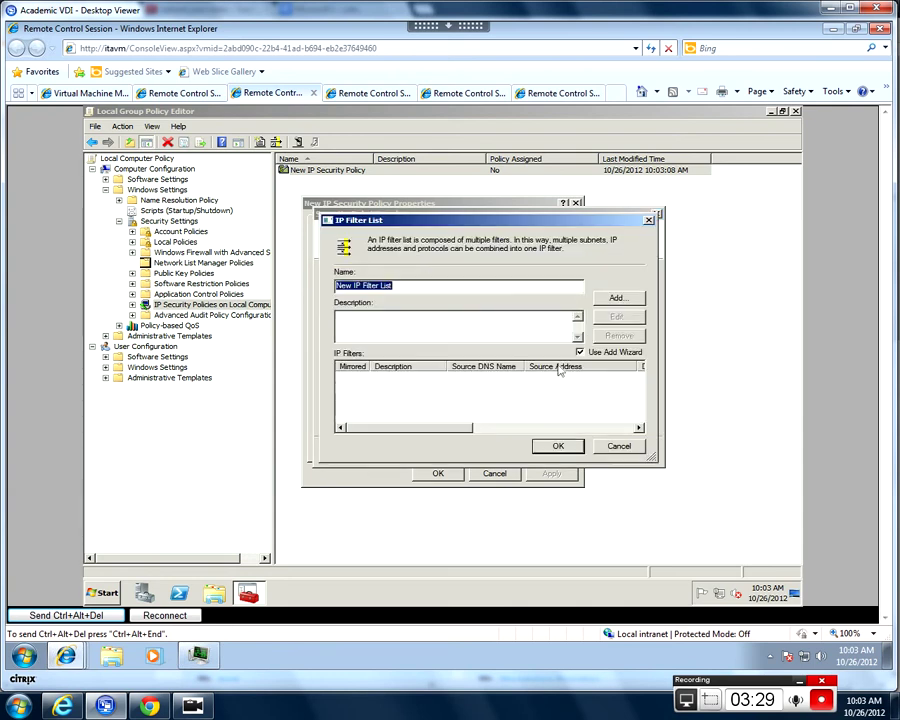
text(Rule #2 Fi)
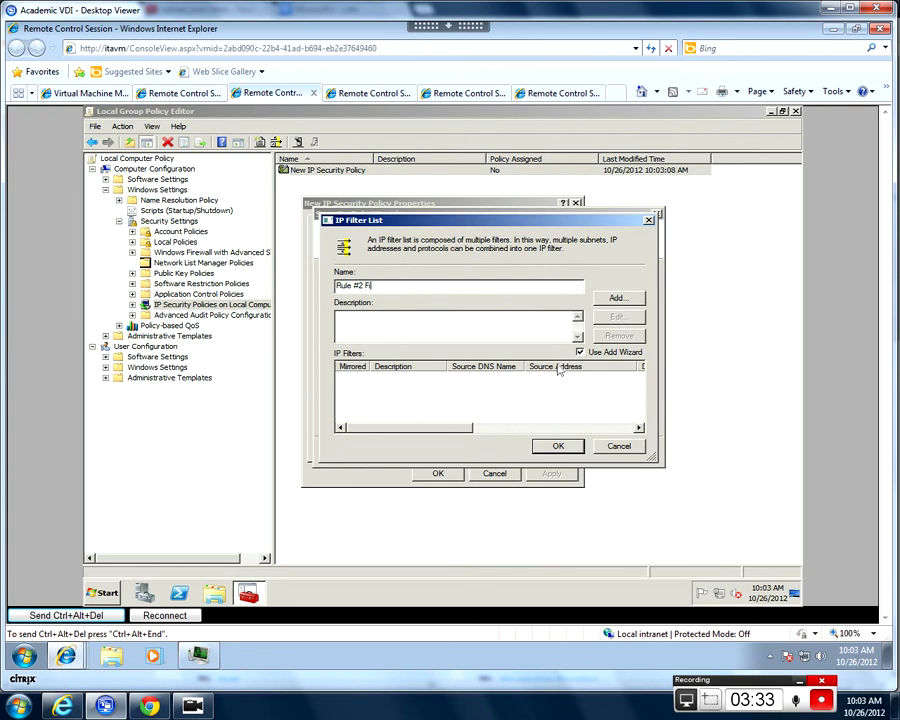
text(ter)
key(BackSpace)
text(List #2)
Step: Start a mirrored filter in Rule #2 Filter List #2 with Any IP Address as both source and destination
click(618, 302)
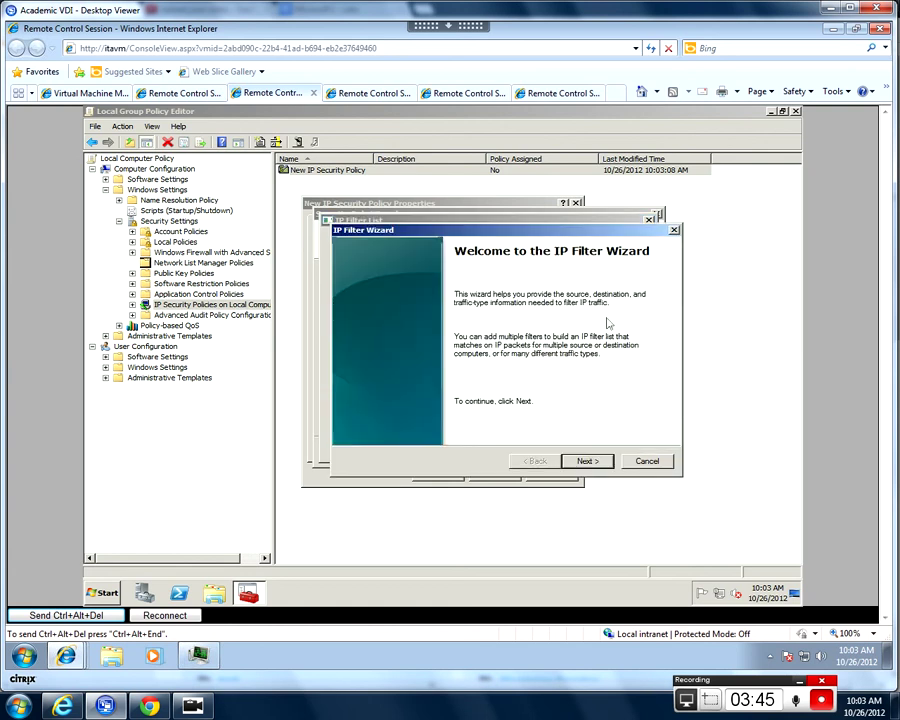
click(590, 460)
click(592, 462)
click(551, 306)
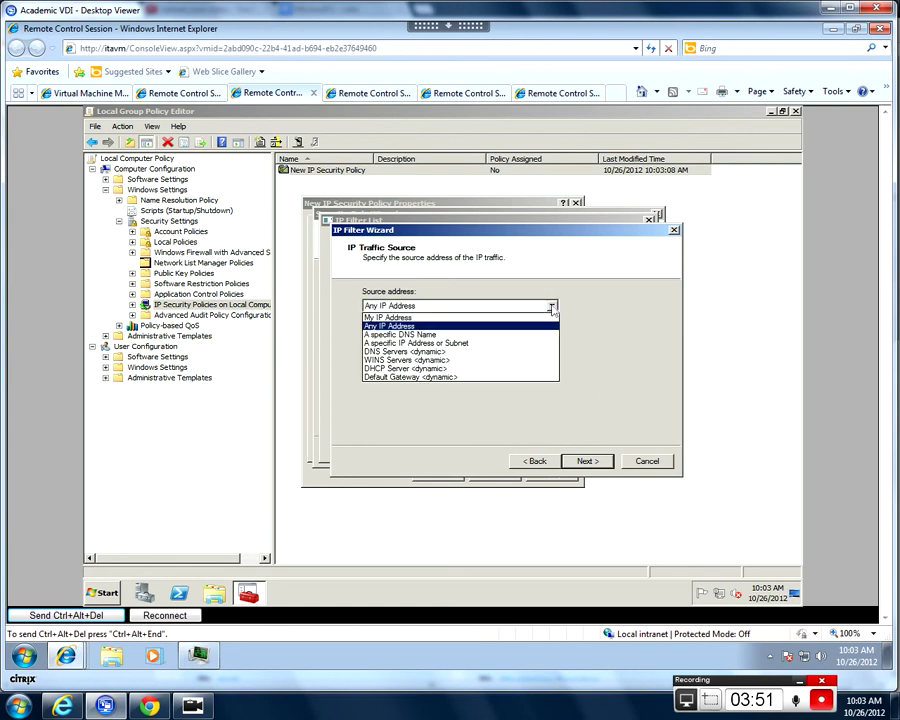
click(505, 330)
key(Return)
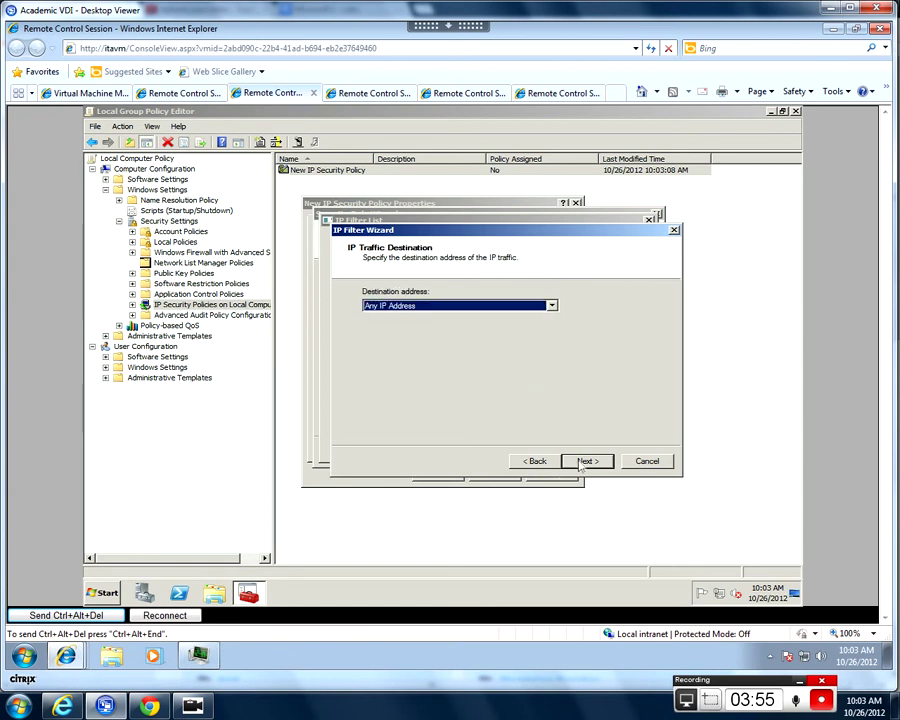
click(484, 306)
click(476, 327)
click(588, 461)
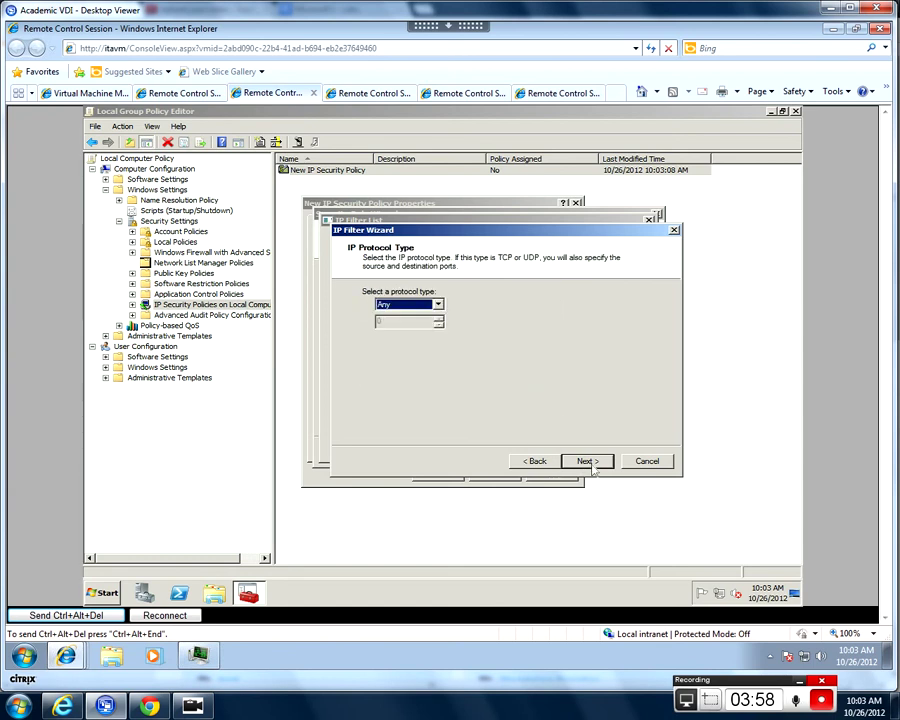
Step: Set this filter's protocol to TCP from any port to port 23 and complete the filter
click(437, 304)
click(423, 386)
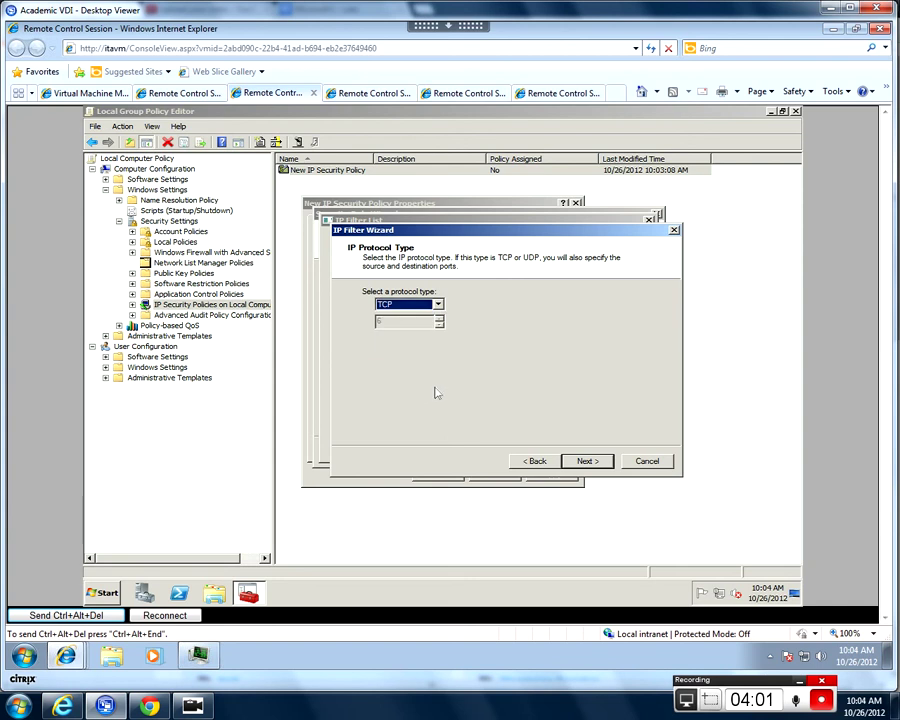
key(Return)
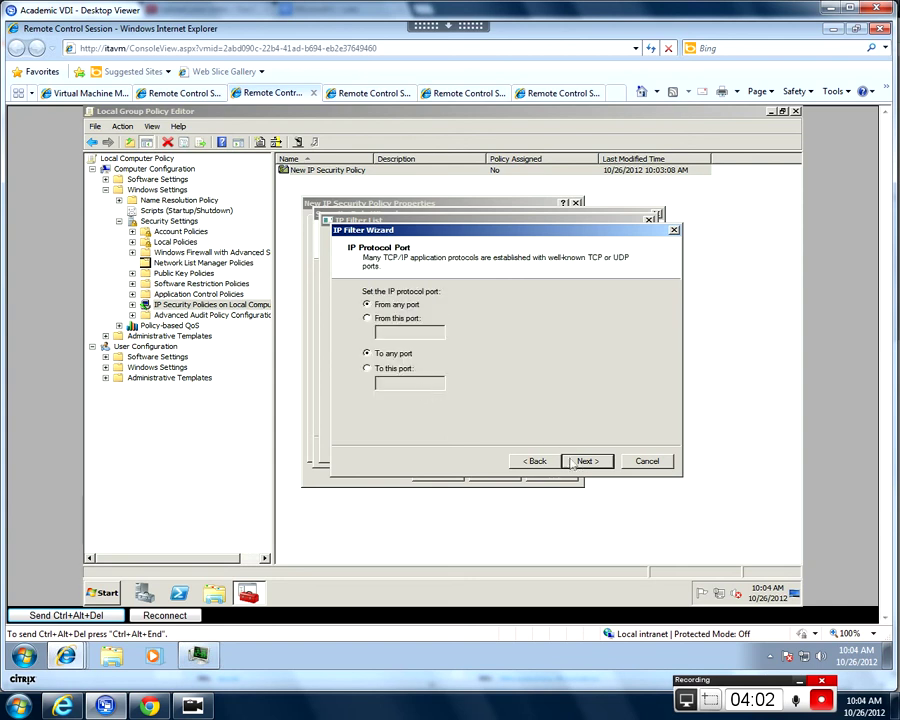
click(404, 384)
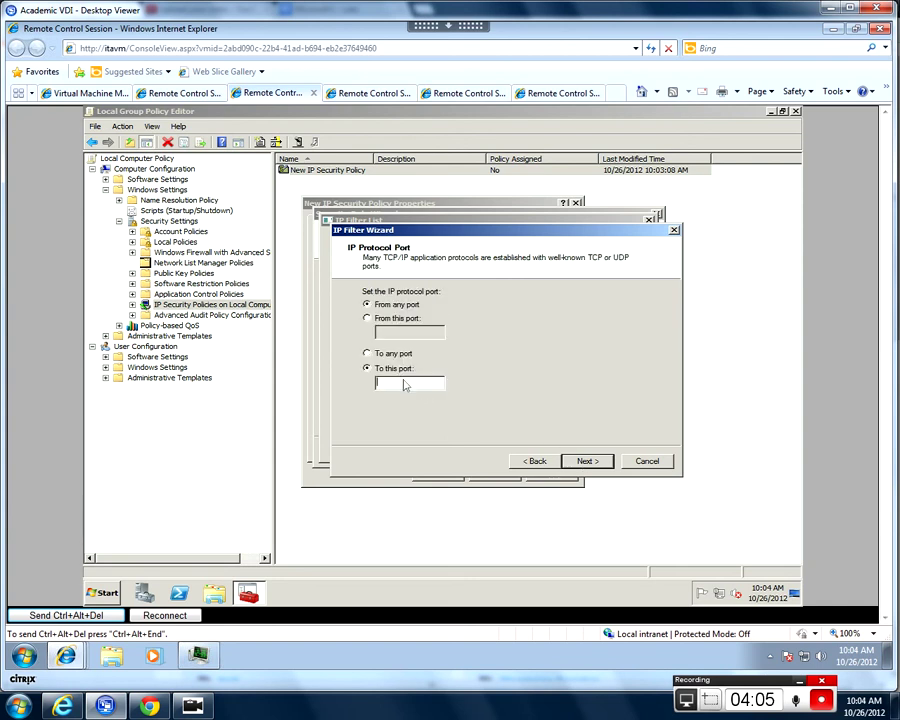
text(23)
click(586, 461)
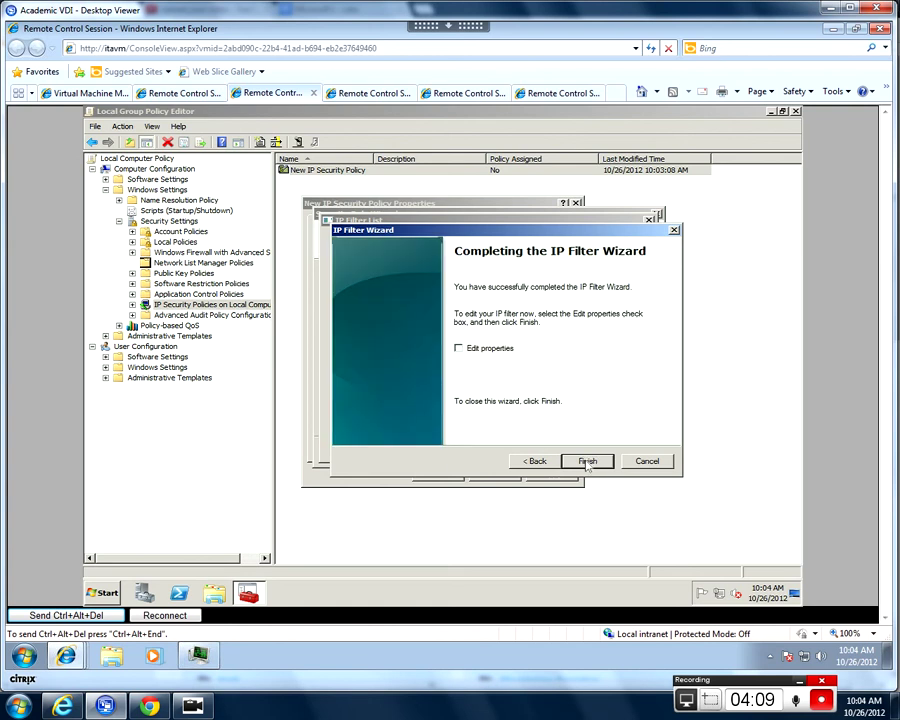
click(587, 462)
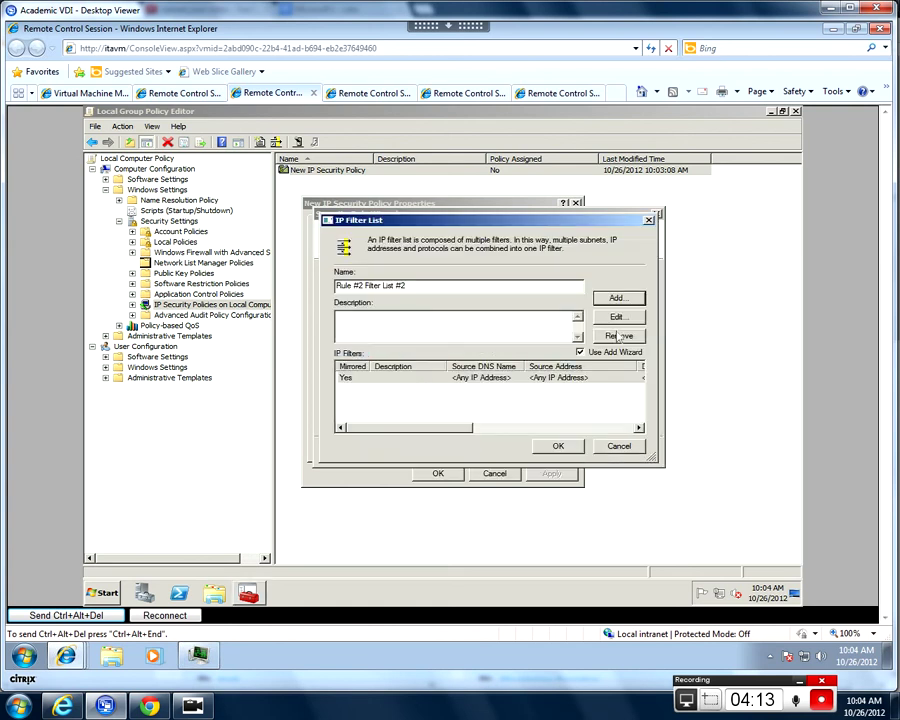
Step: Start a second mirrored filter in Rule #2 Filter List #2 from Any IP Address to My IP Address
click(618, 300)
click(597, 461)
click(588, 461)
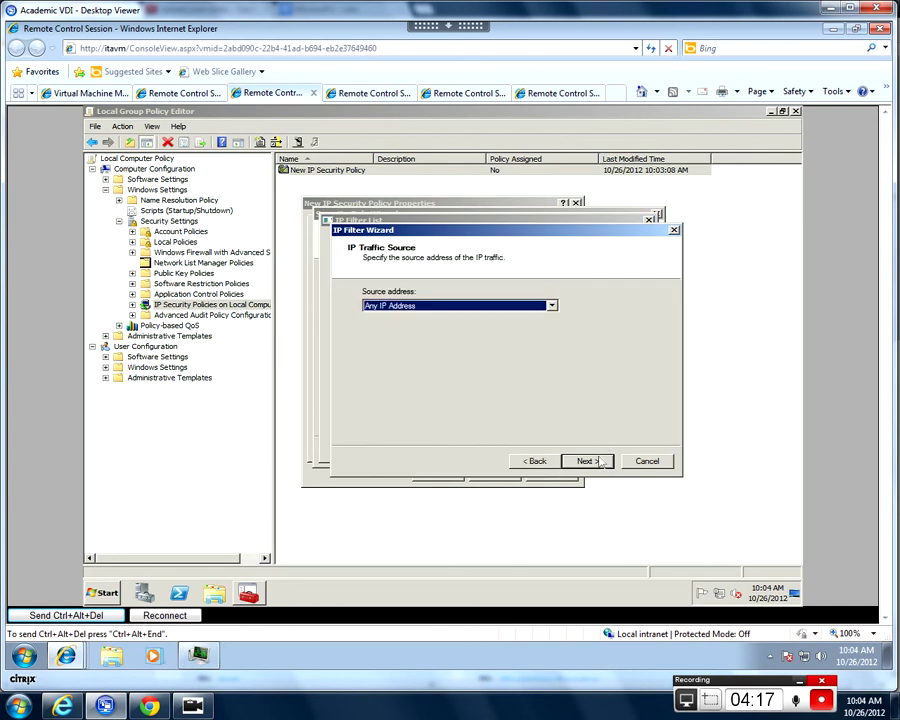
click(588, 461)
click(461, 305)
click(457, 325)
click(457, 305)
click(455, 316)
click(588, 461)
Step: Set the second filter's protocol to TCP from any port to a specific destination port and complete the filter
click(420, 304)
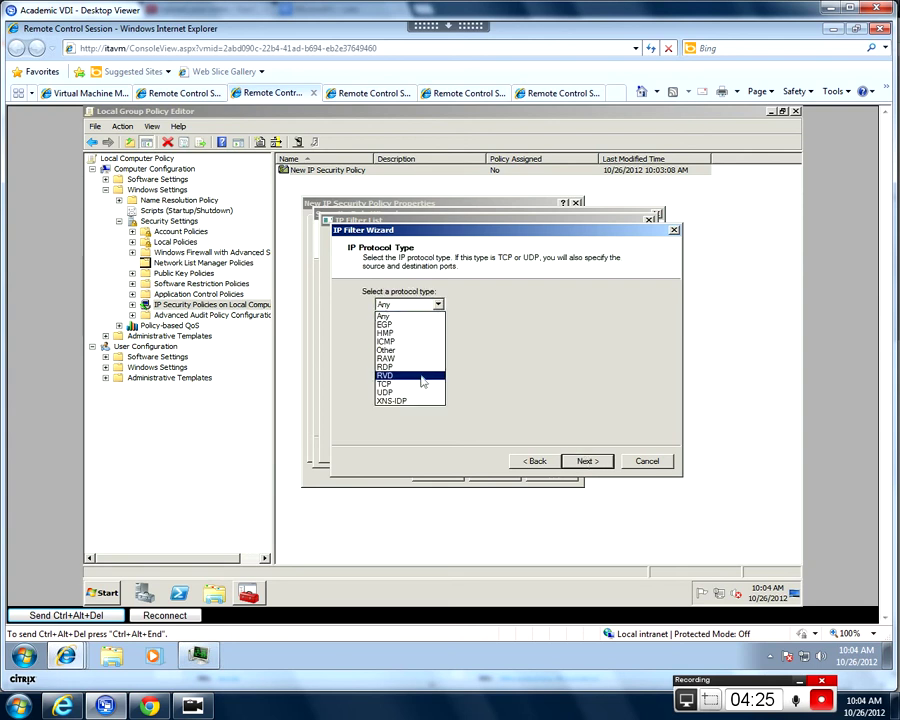
click(427, 383)
click(588, 462)
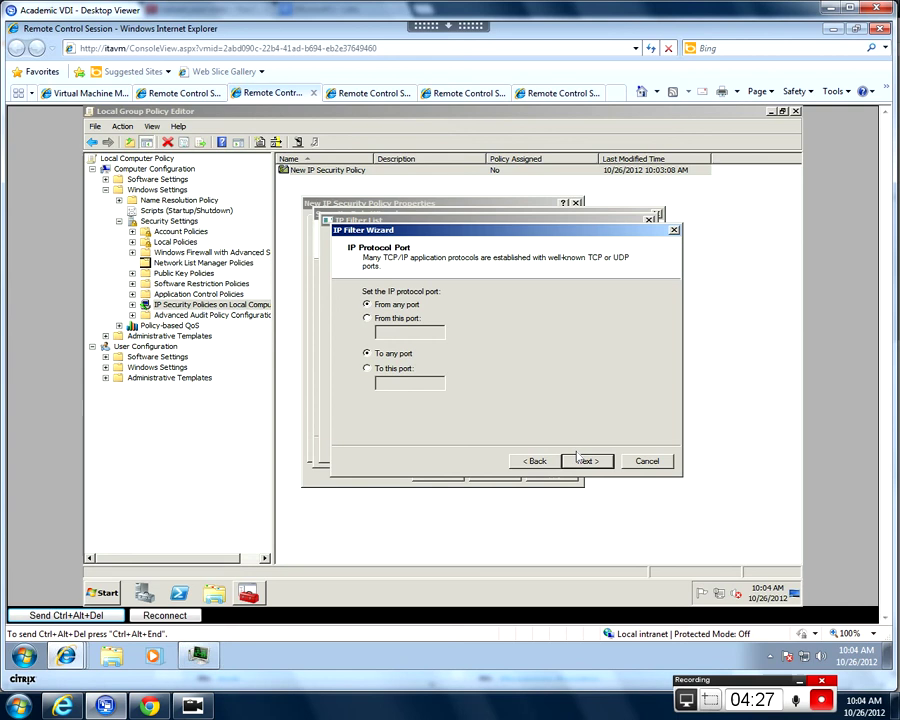
click(394, 369)
click(405, 385)
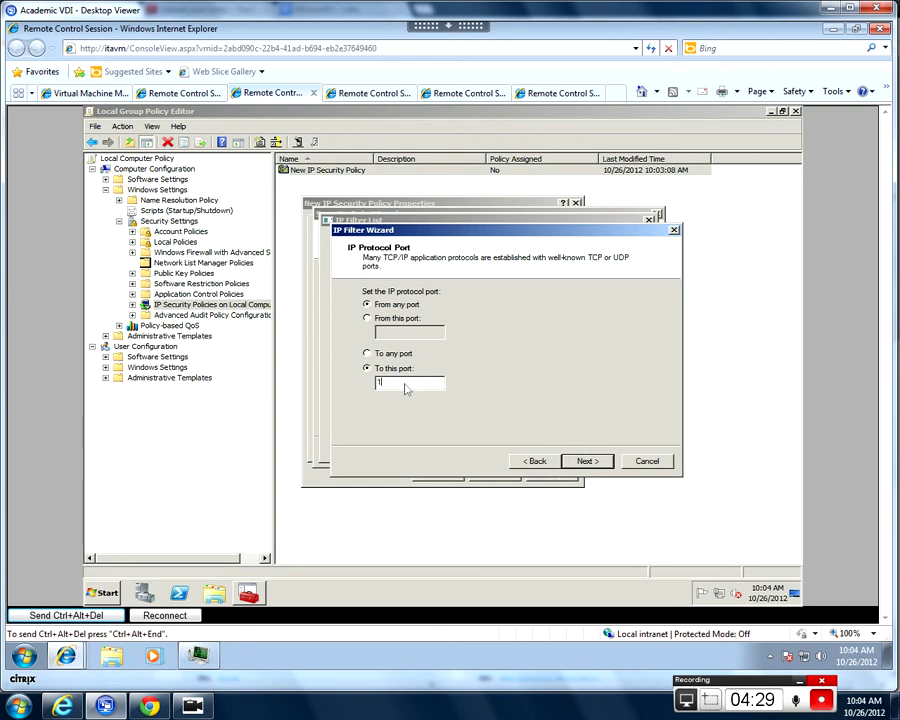
click(587, 461)
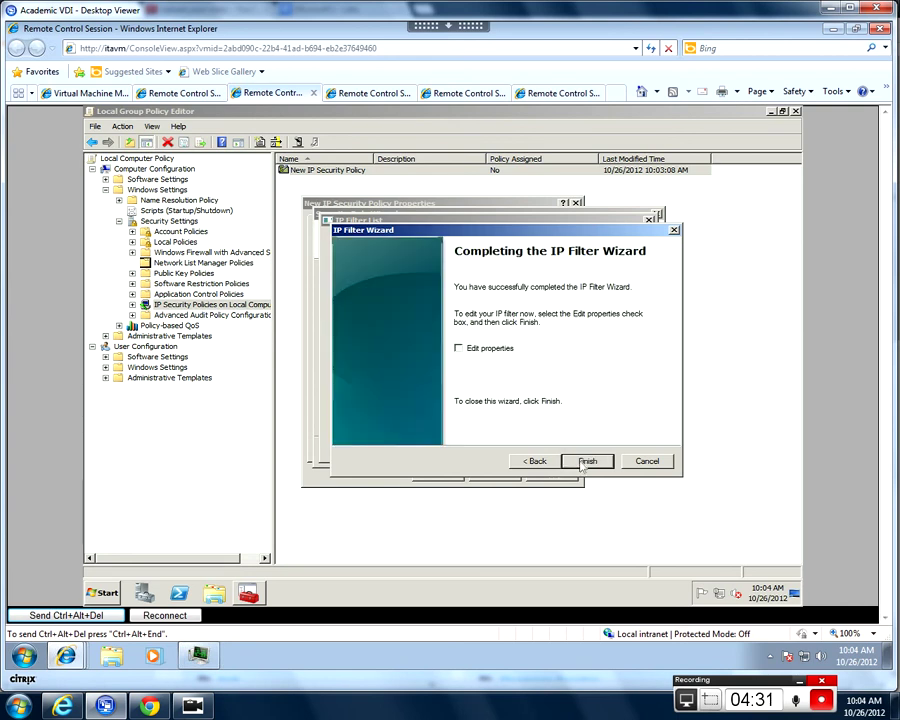
click(586, 462)
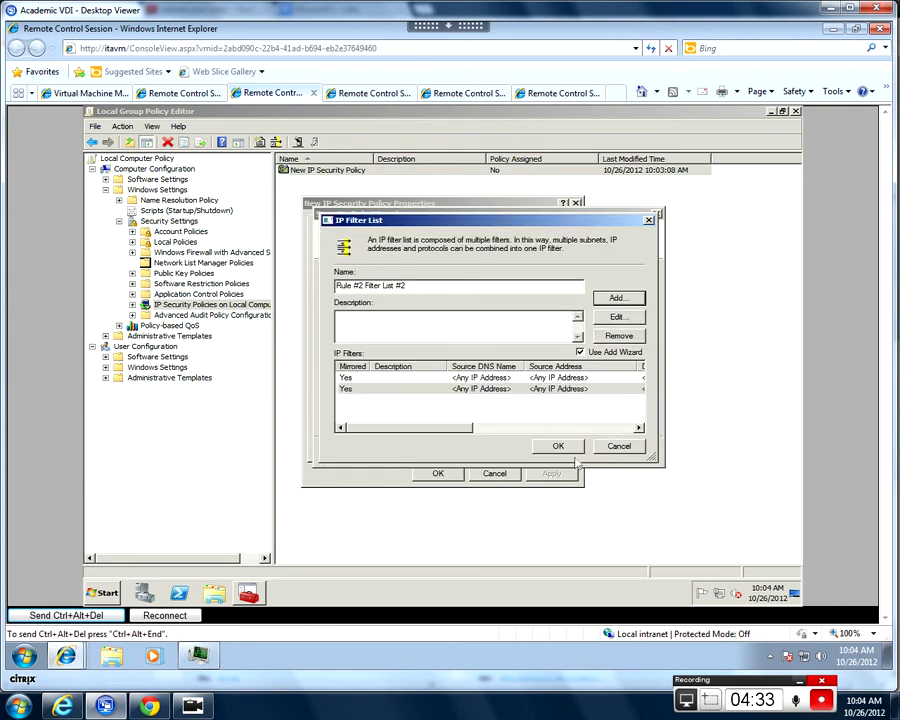
Step: Save Rule #2 Filter List #2 and select it as the second rule's filter list
click(560, 447)
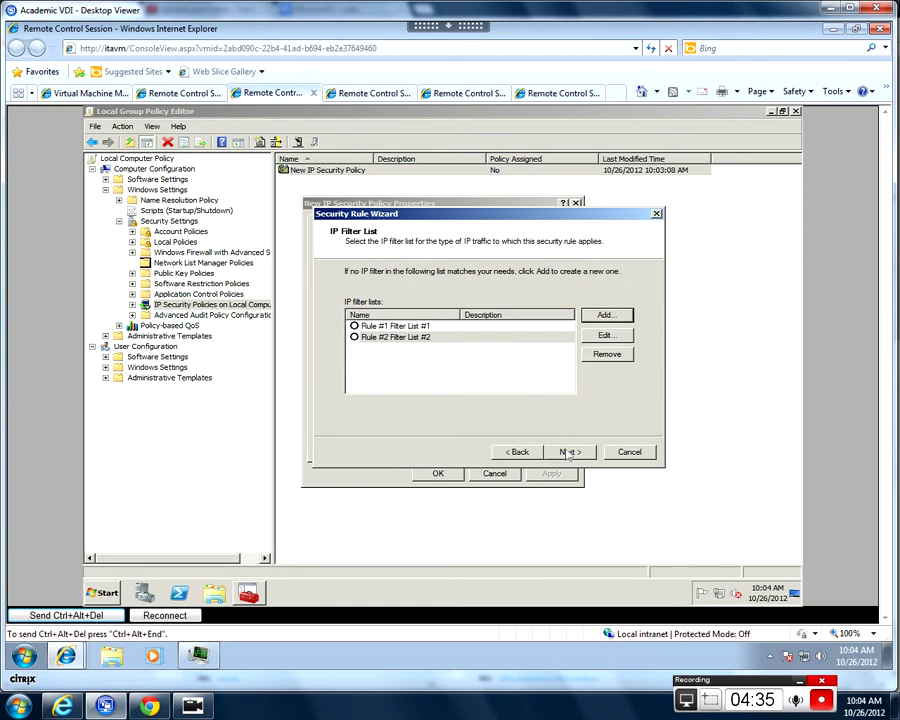
click(355, 338)
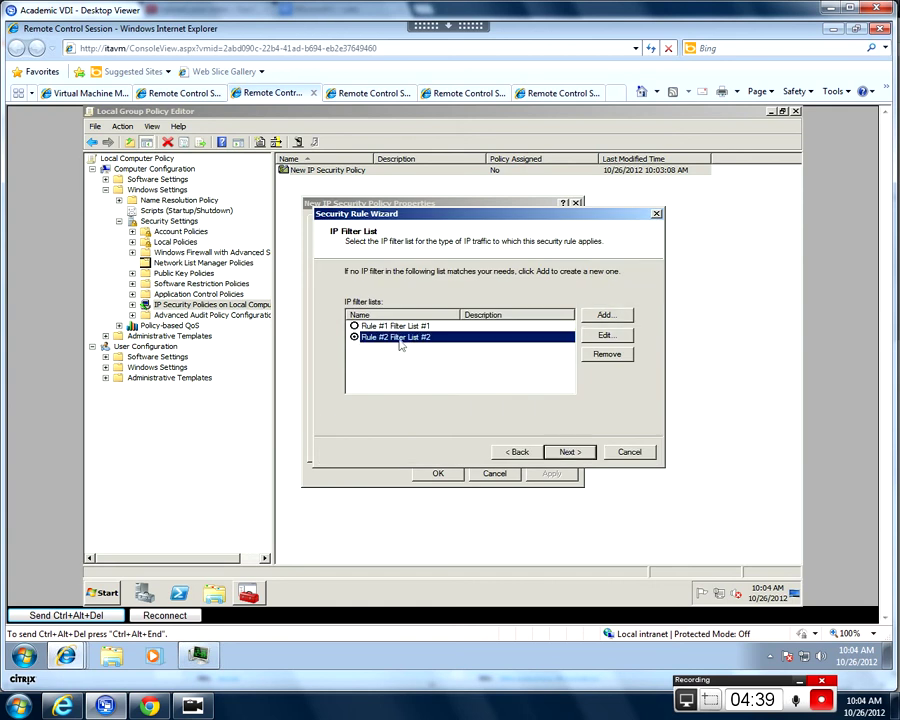
click(569, 451)
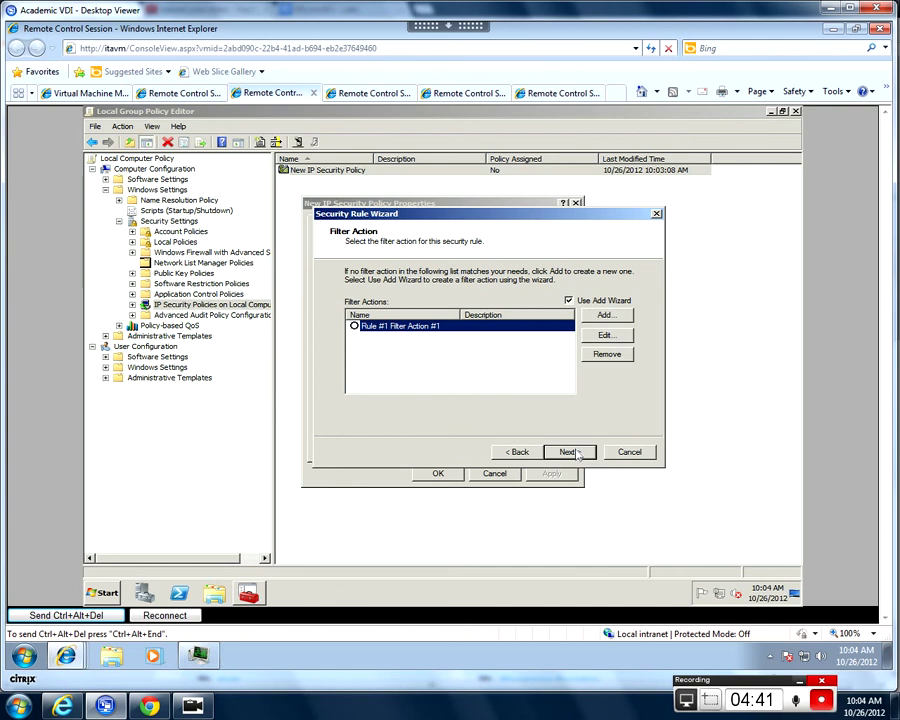
Step: Create a filter action named Rule #2 Filter Action #2 that blocks traffic
click(608, 319)
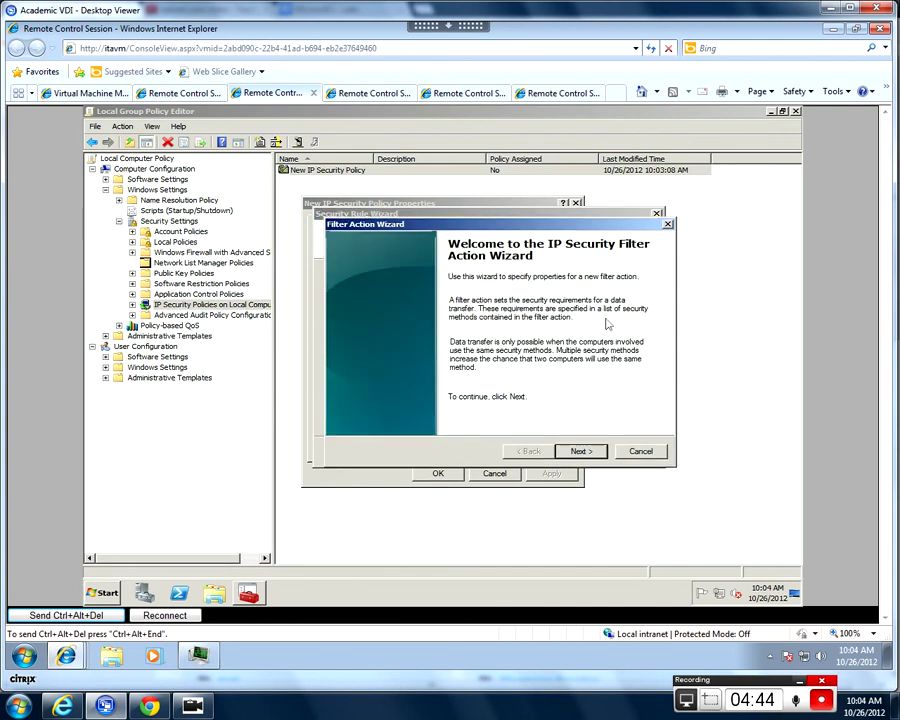
click(580, 451)
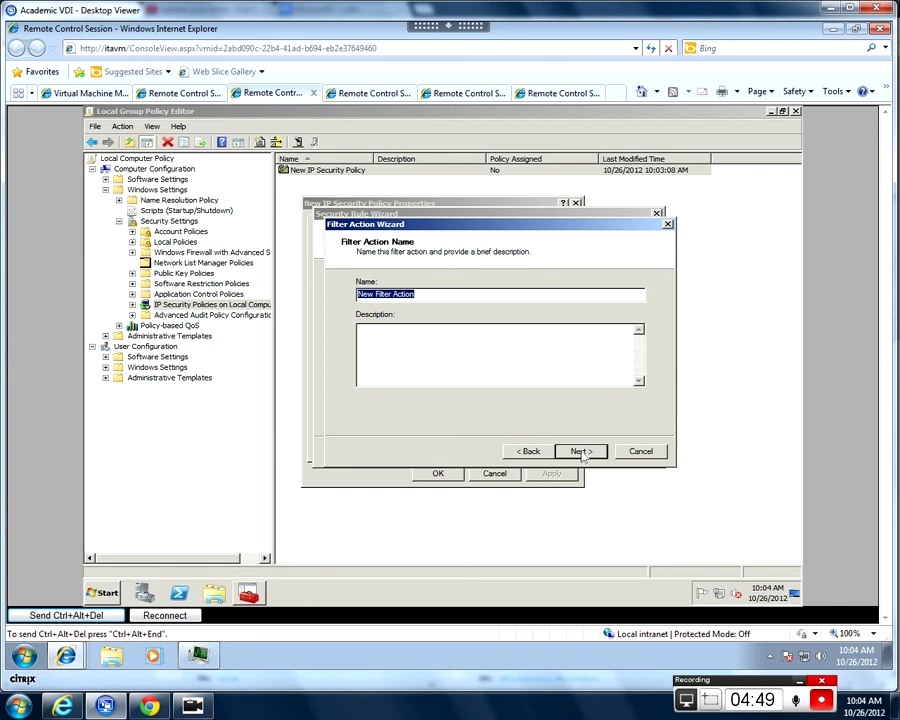
text(Rule #2 Filter Act)
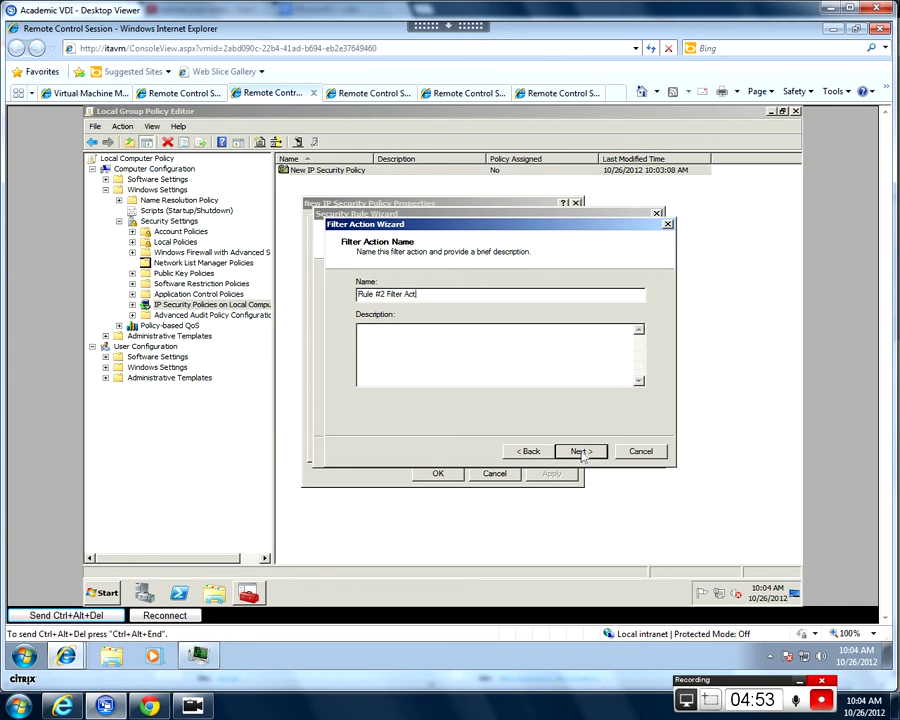
click(581, 452)
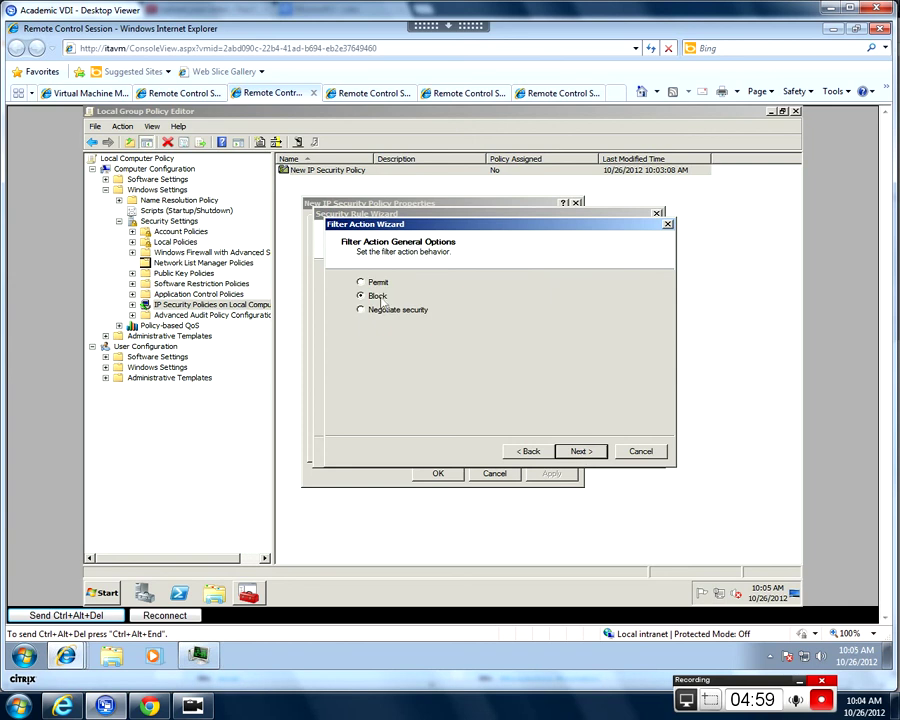
click(583, 452)
click(589, 455)
Step: Assign Rule #2 Filter Action #2 to the second rule and complete the rule
click(354, 338)
click(566, 453)
click(568, 453)
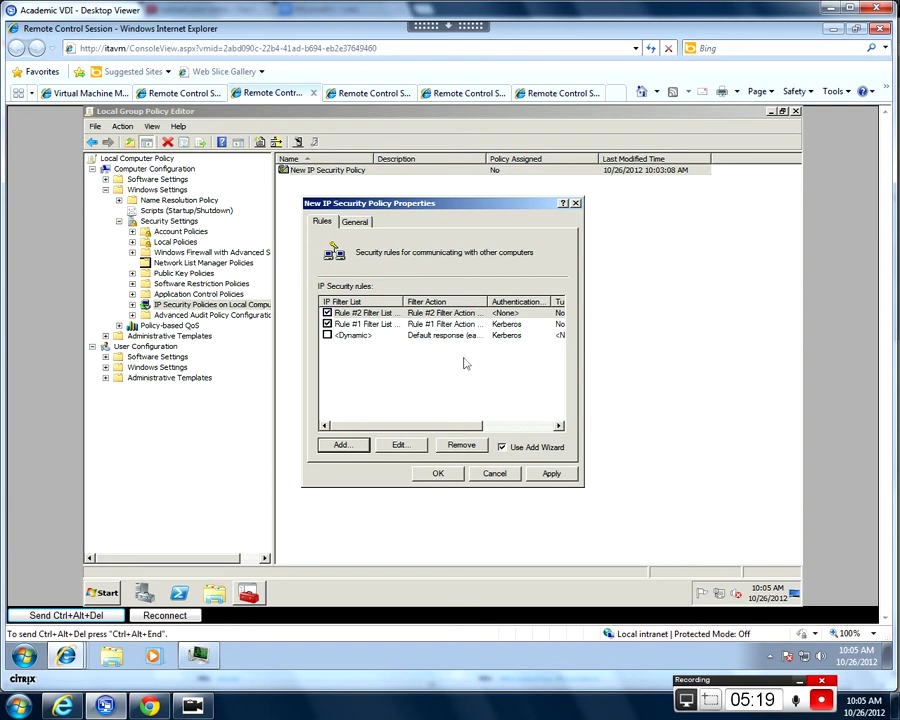
Step: Start a third security rule without a tunnel that applies to all network connections
click(343, 445)
click(567, 506)
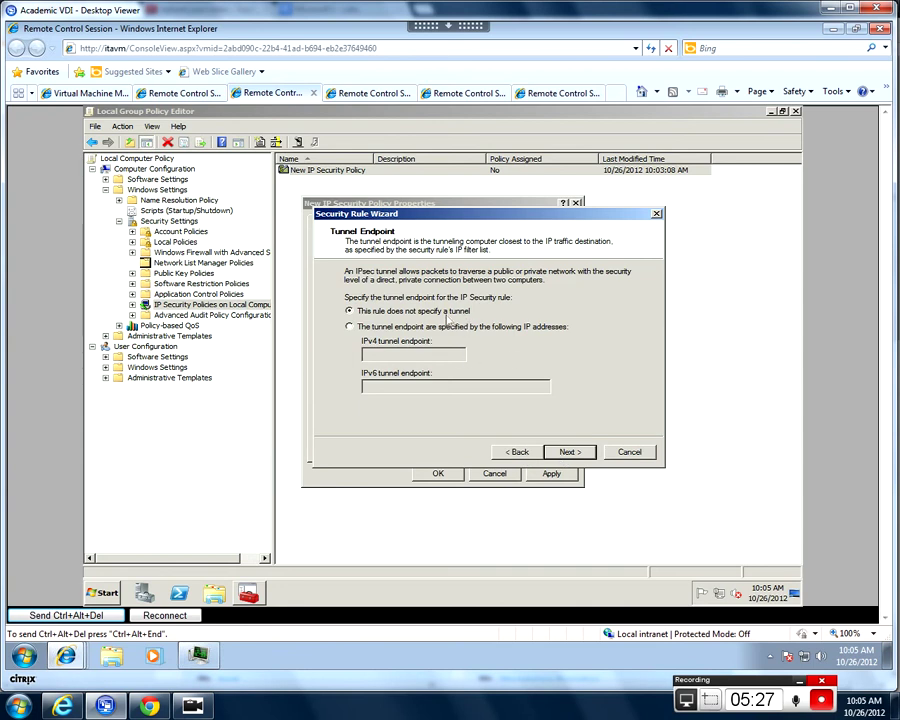
click(569, 451)
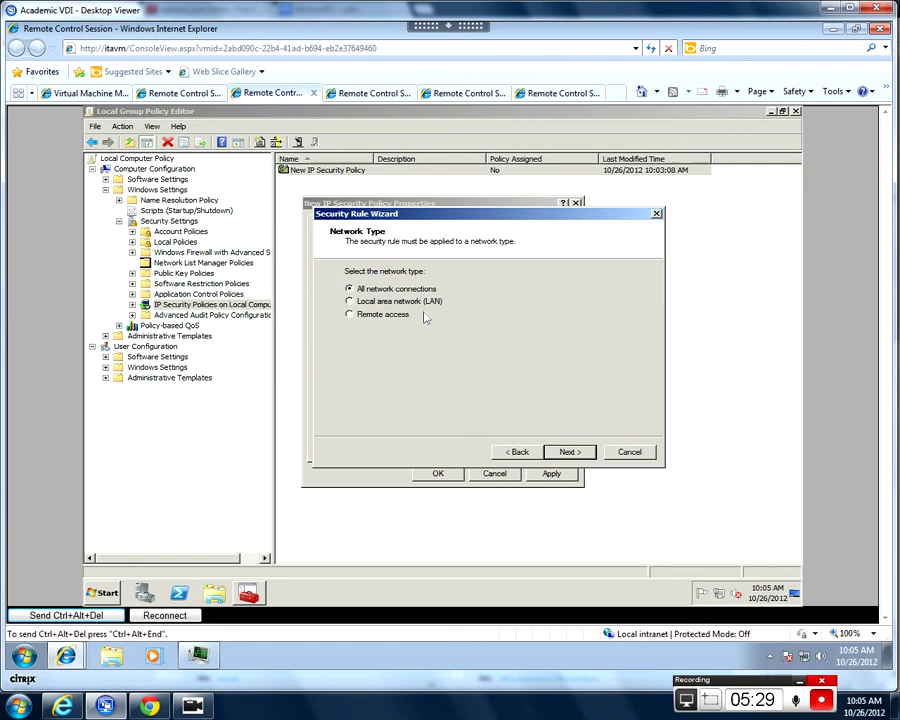
click(569, 452)
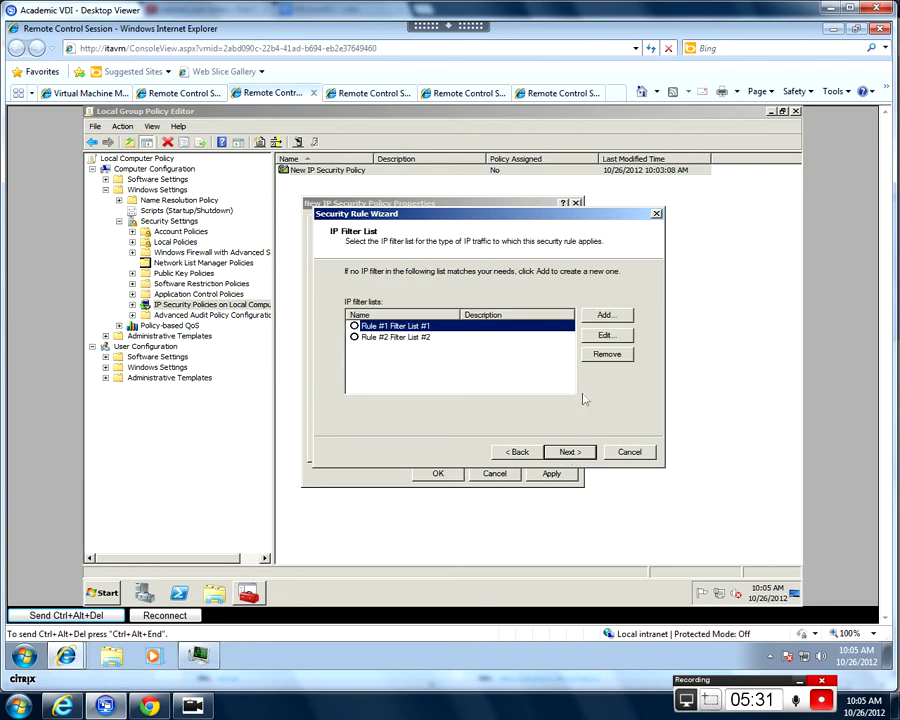
Step: Create a new IP filter list named Rule #3 Filter List #3 for the third rule
click(598, 317)
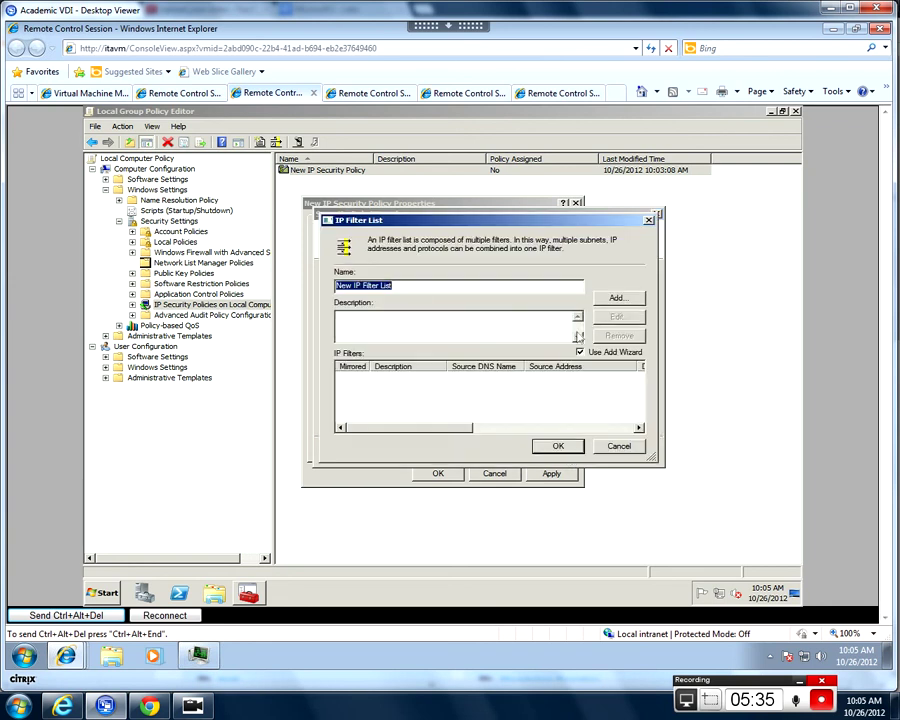
text(Rule )
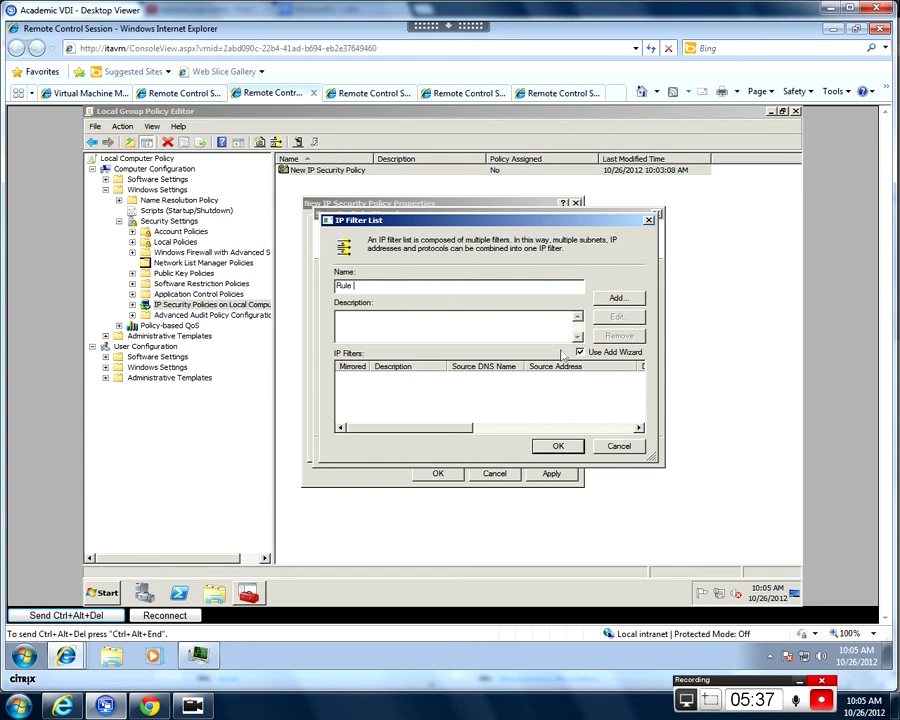
text(#3 Filter List #3)
Step: Add a mirrored filter to Rule #3 Filter List #3 from Any IP Address to My IP Address with protocol Any
click(616, 298)
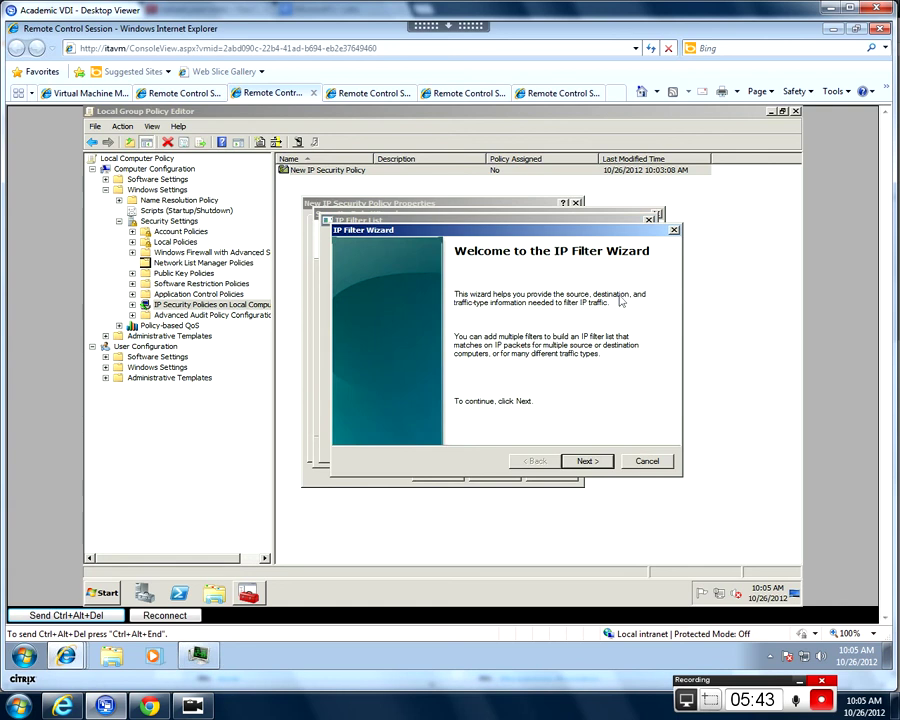
click(590, 461)
click(588, 460)
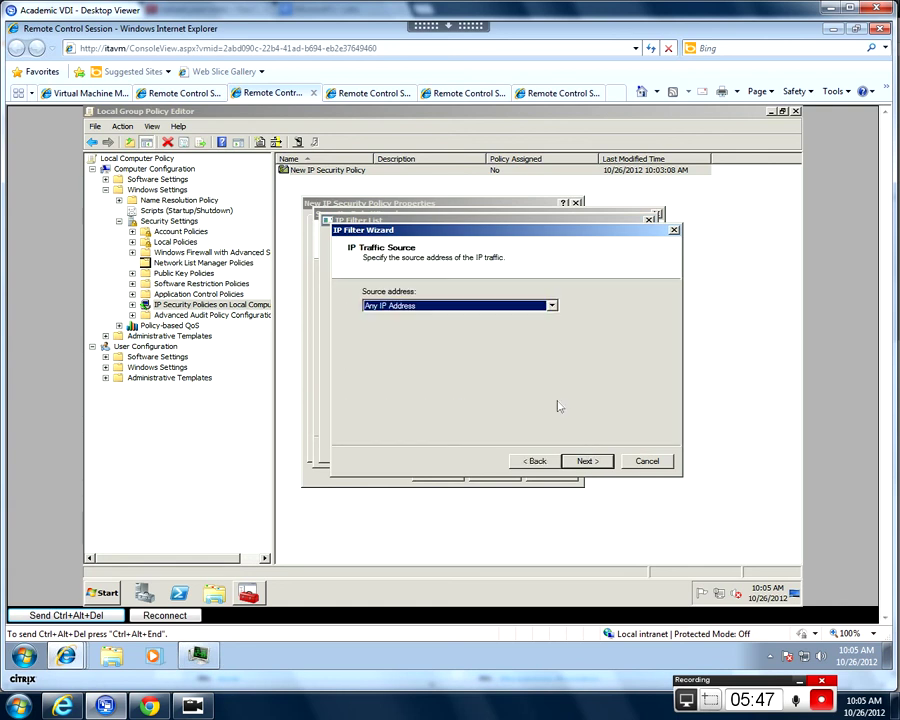
click(590, 462)
click(484, 310)
click(476, 306)
click(464, 306)
click(459, 325)
click(462, 306)
click(458, 317)
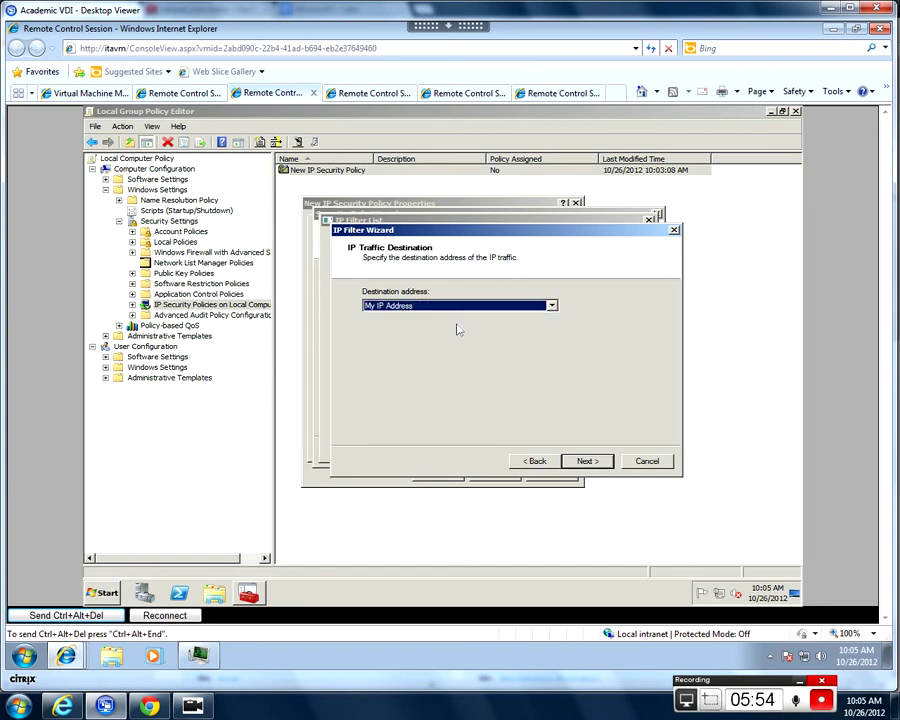
click(588, 462)
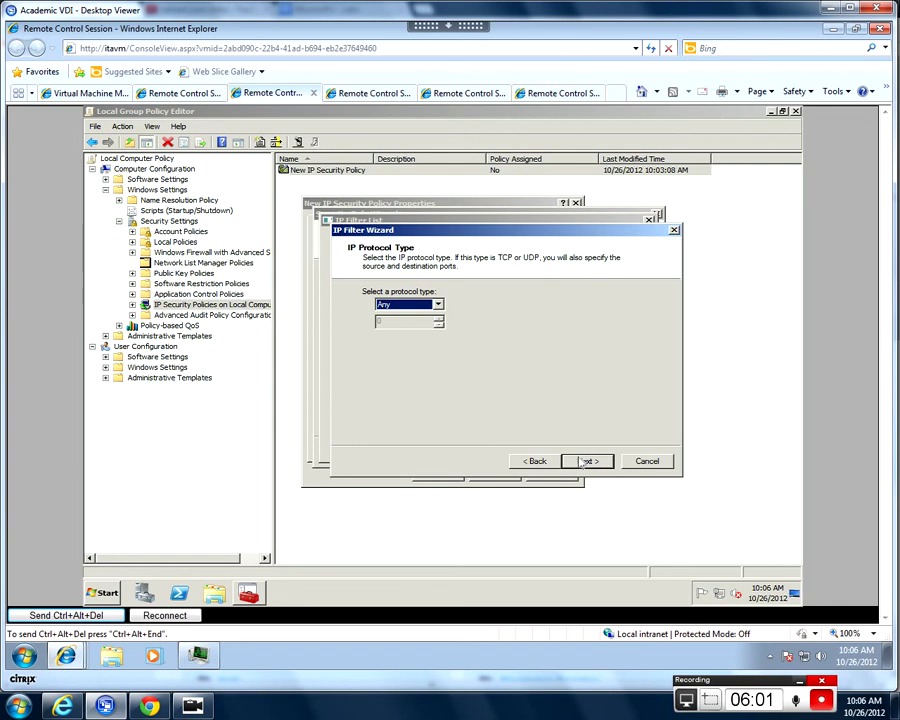
click(587, 463)
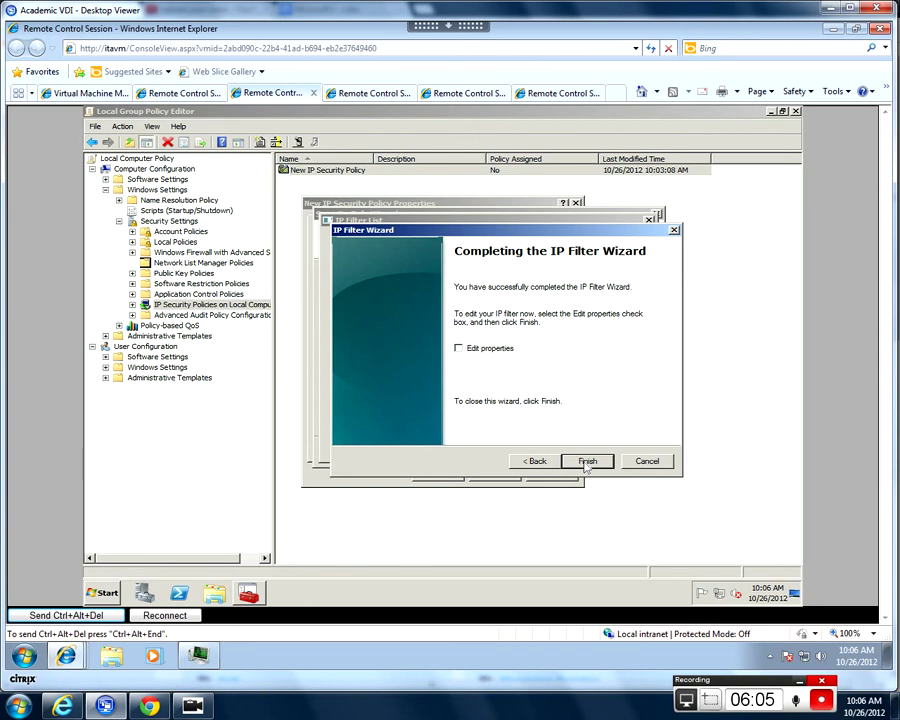
click(587, 463)
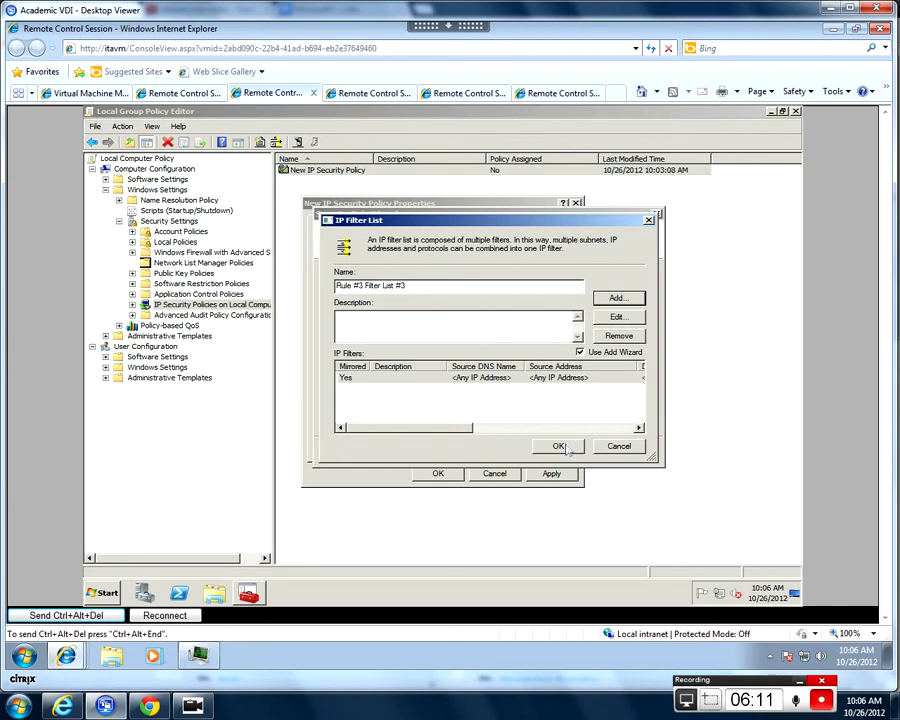
Step: Save Rule #3 Filter List #3 and select it as the third rule's filter list
click(560, 446)
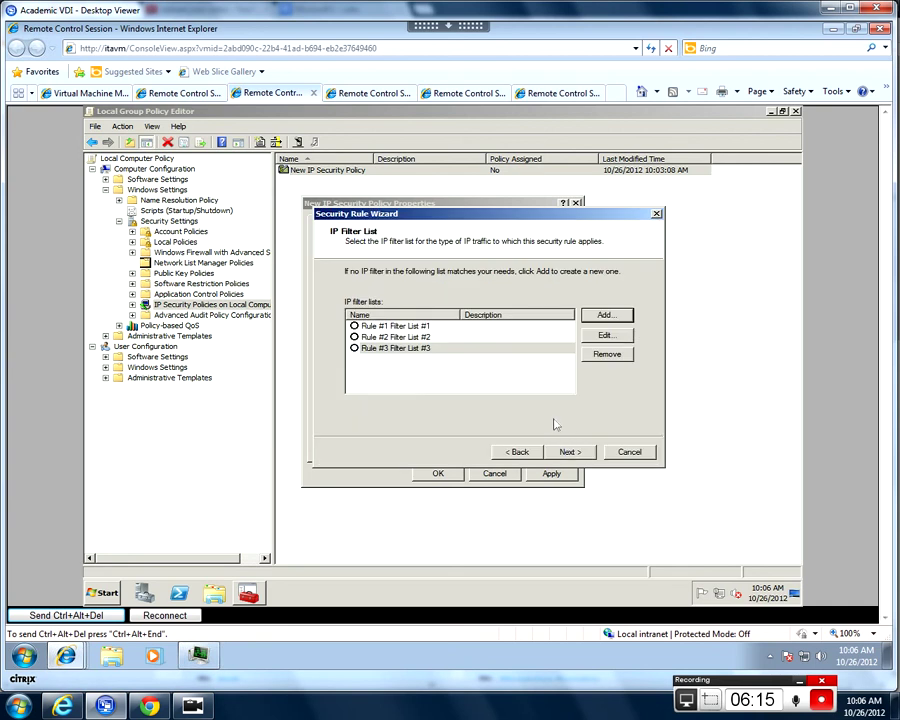
click(355, 349)
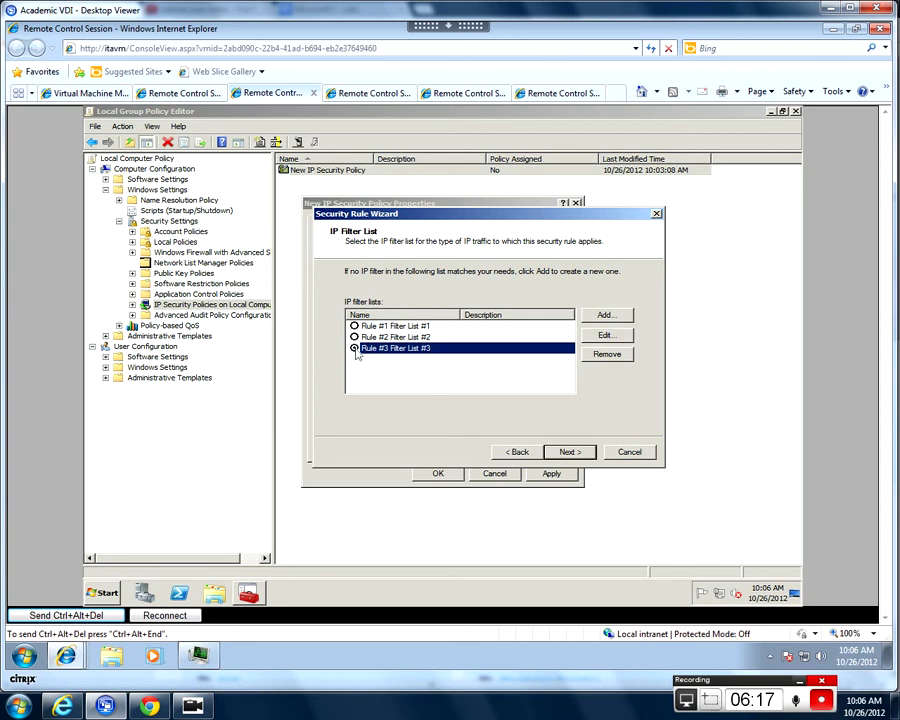
click(570, 453)
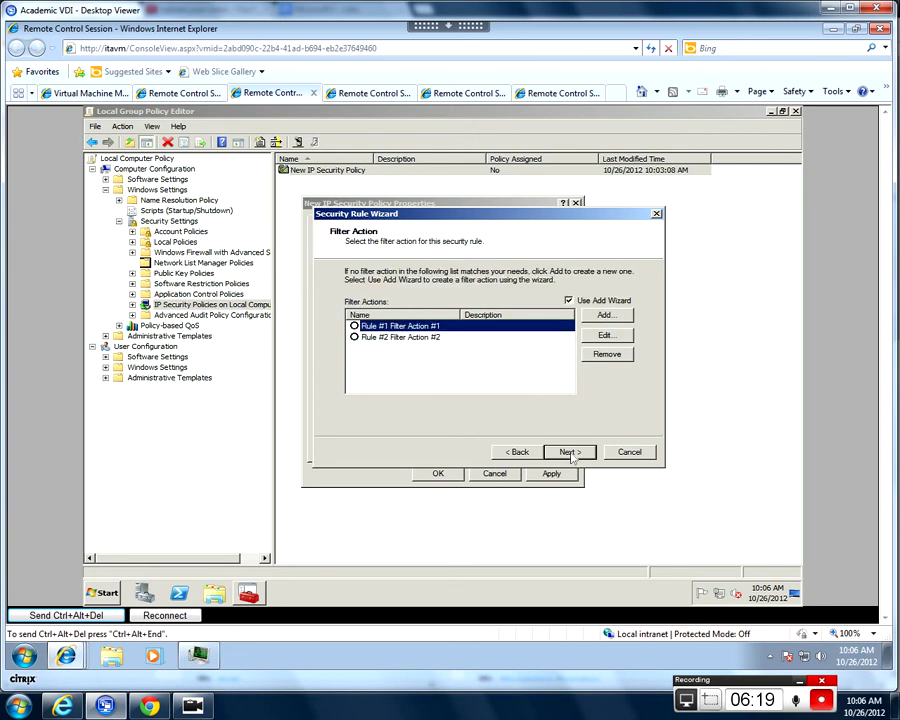
Step: Create Rule #3 Filter Action #3 to negotiate security, disallow unsecured communication and use Integrity only
click(596, 315)
click(581, 451)
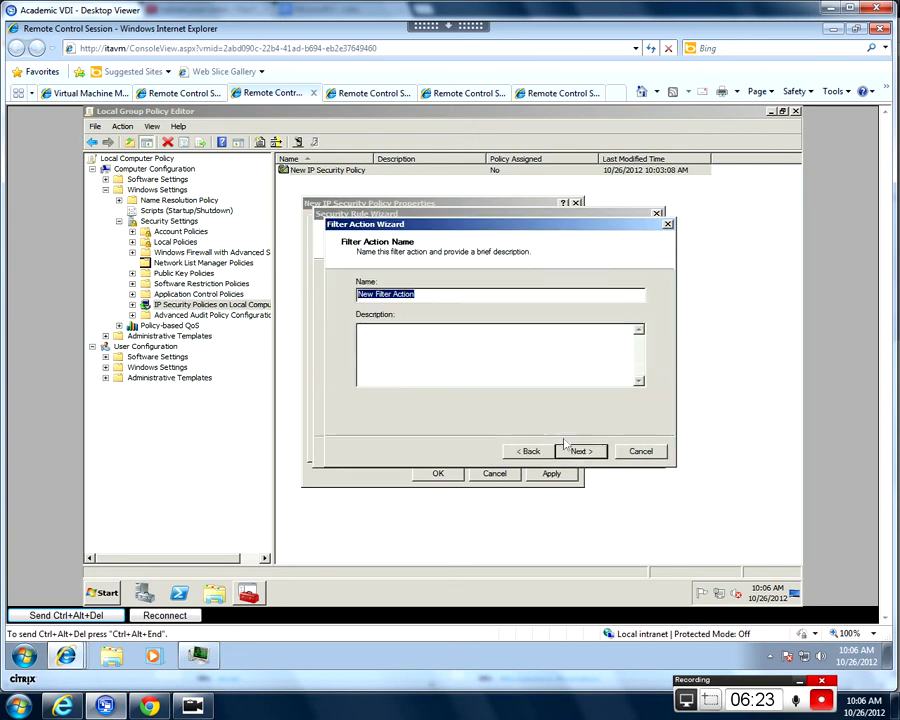
text(Rule #3 Filter Action #3)
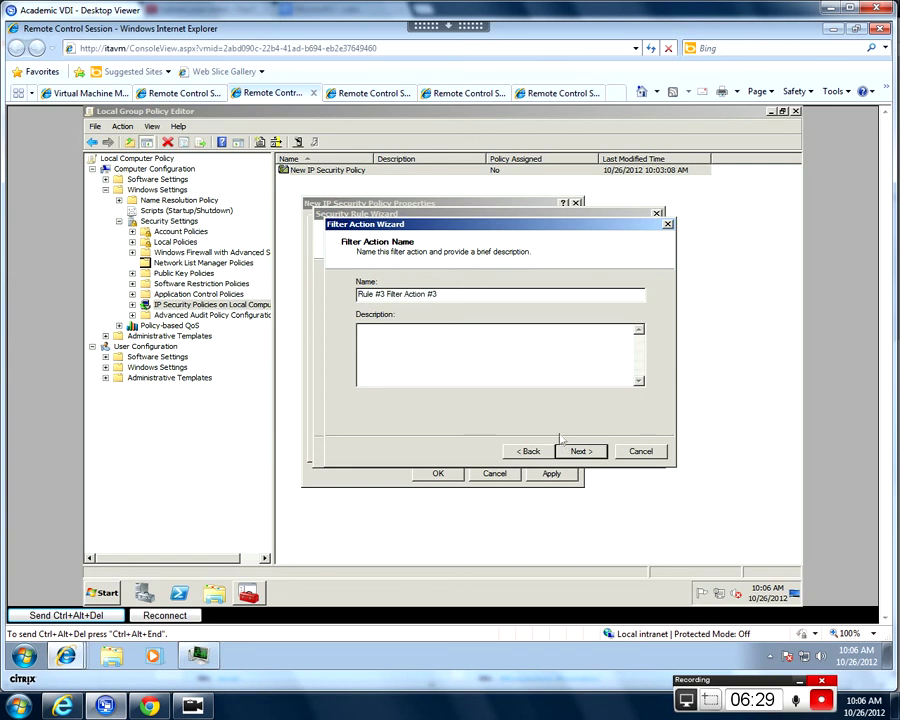
click(578, 451)
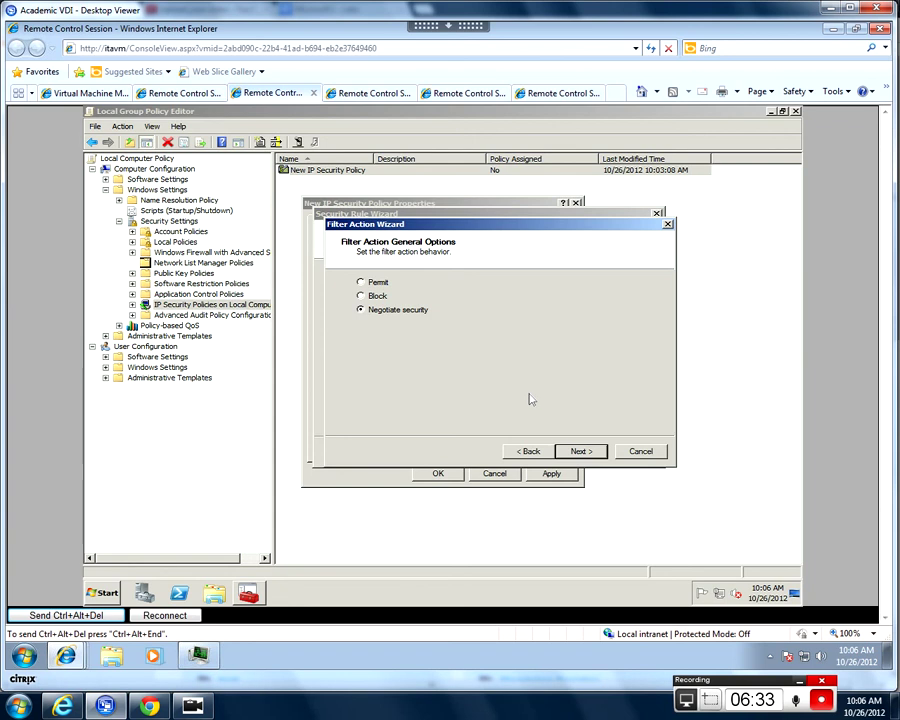
click(575, 453)
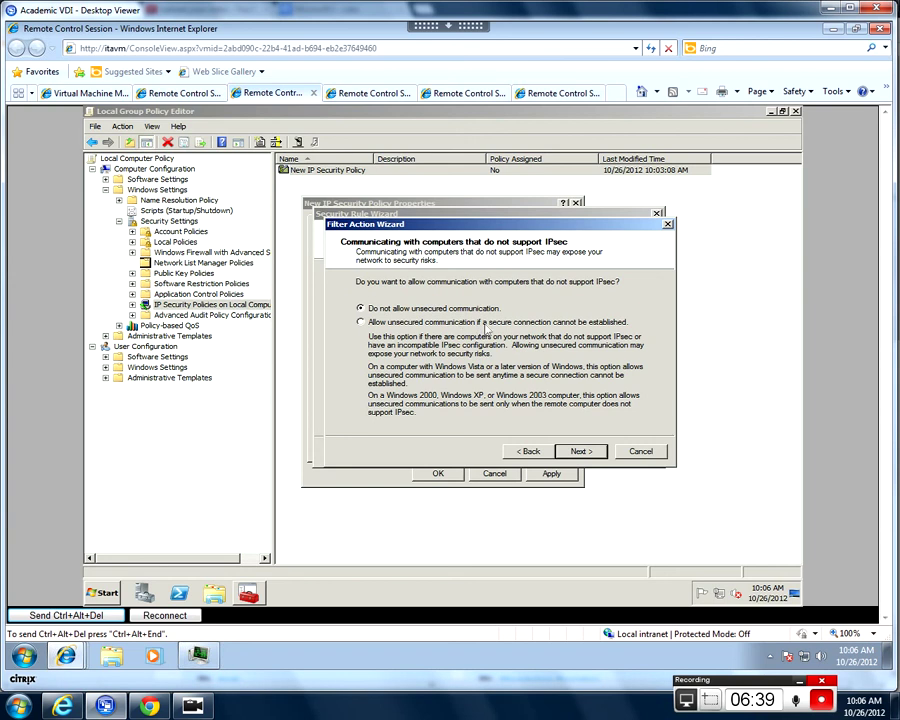
click(590, 452)
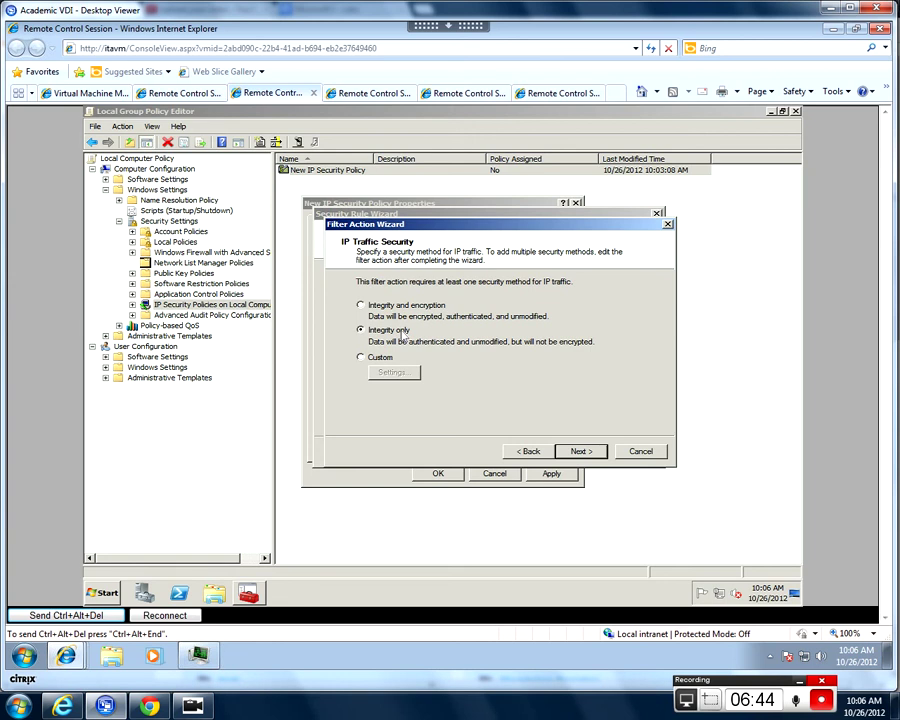
click(584, 452)
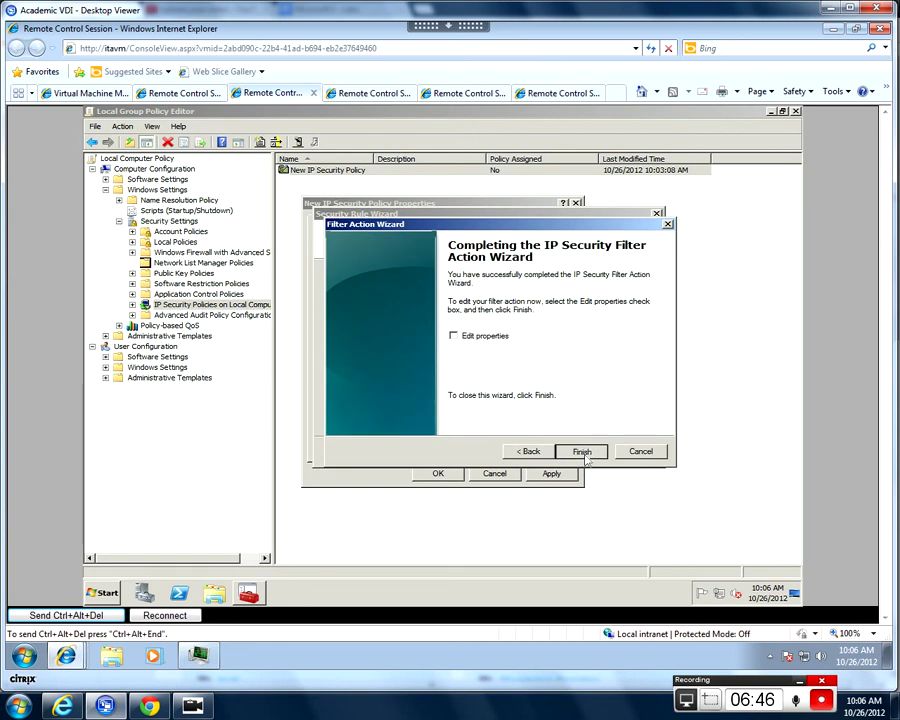
click(584, 452)
Step: Complete the third rule with Rule #3 Filter Action #3 and Active Directory default (Kerberos V5) authentication, and save the policy's properties
click(354, 349)
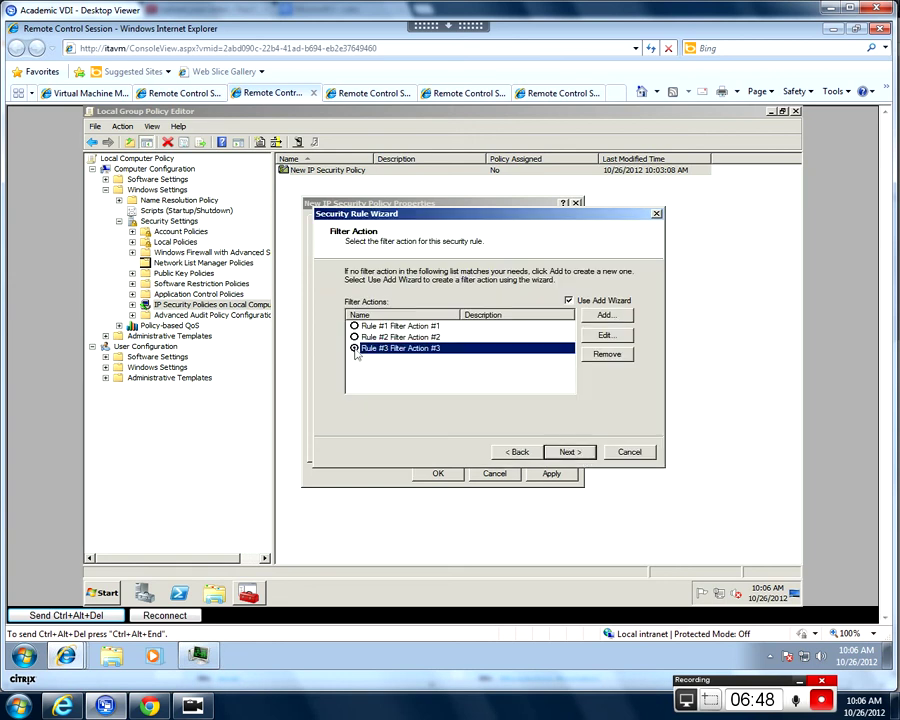
click(577, 453)
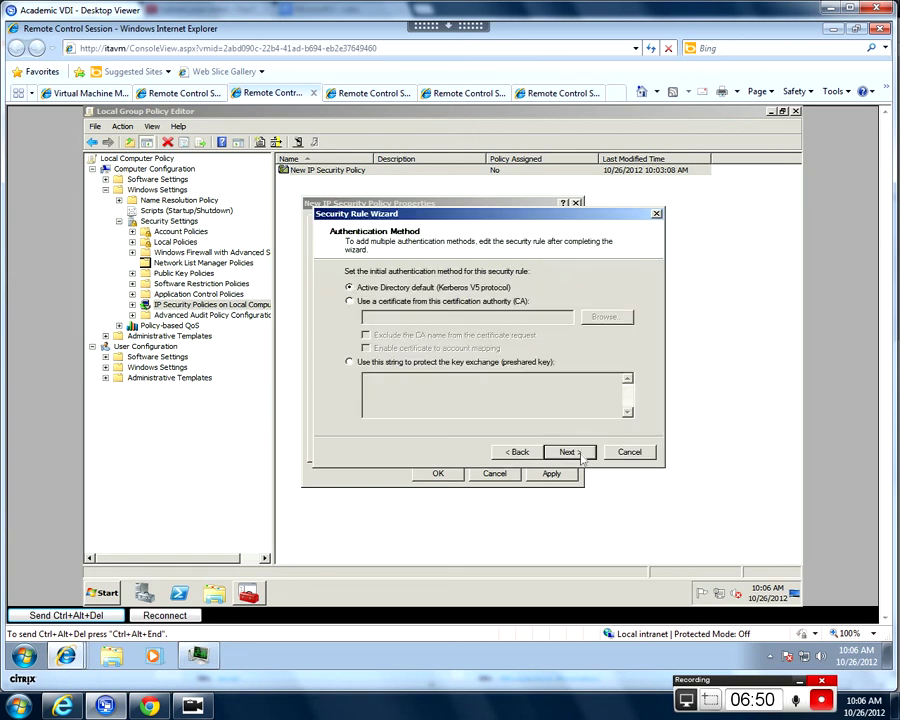
click(568, 451)
click(568, 451)
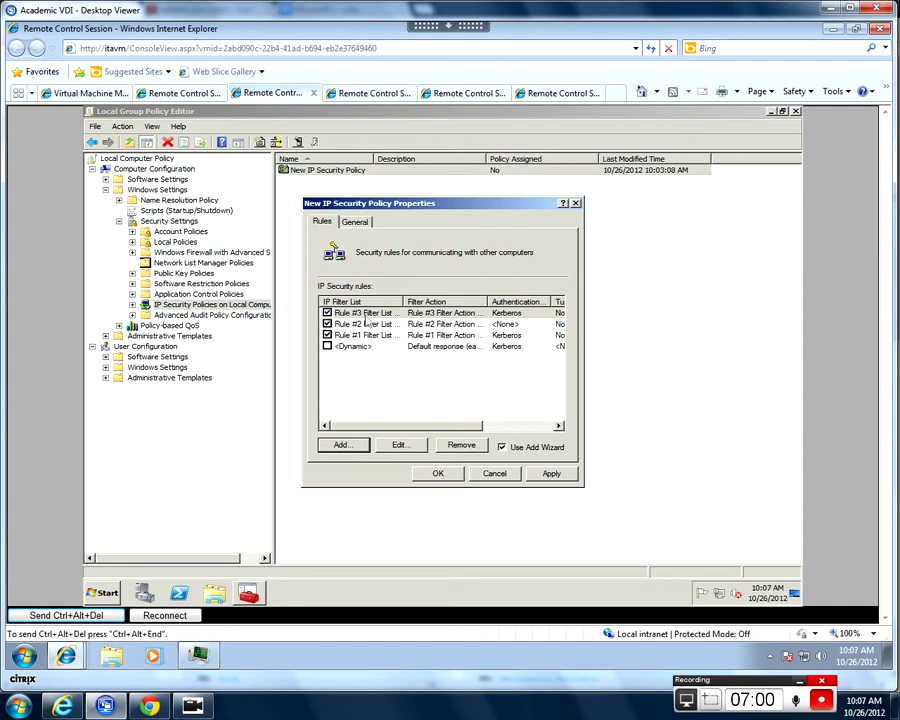
click(437, 473)
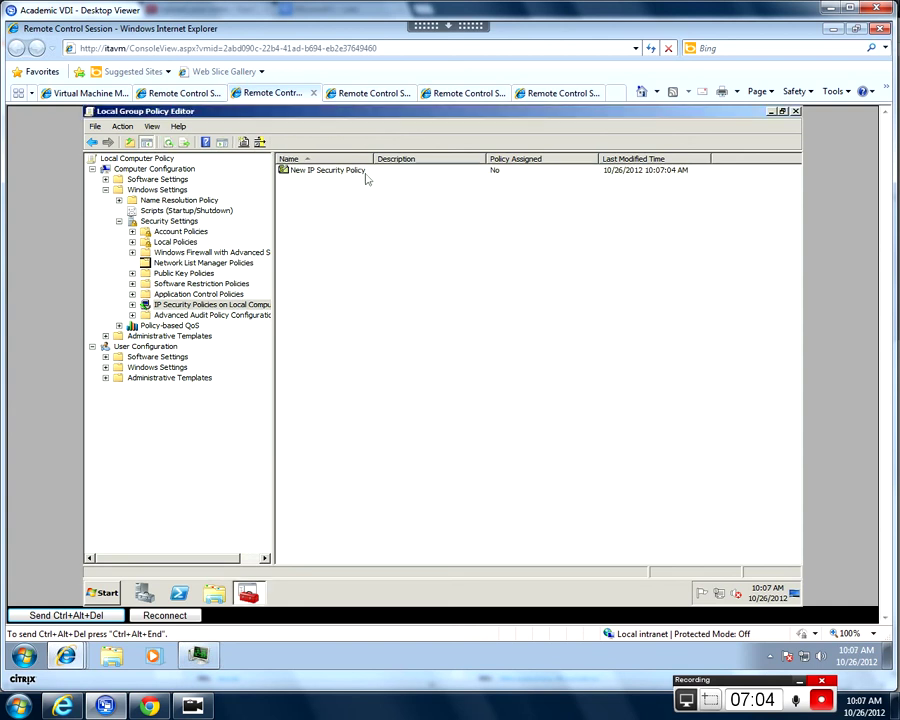